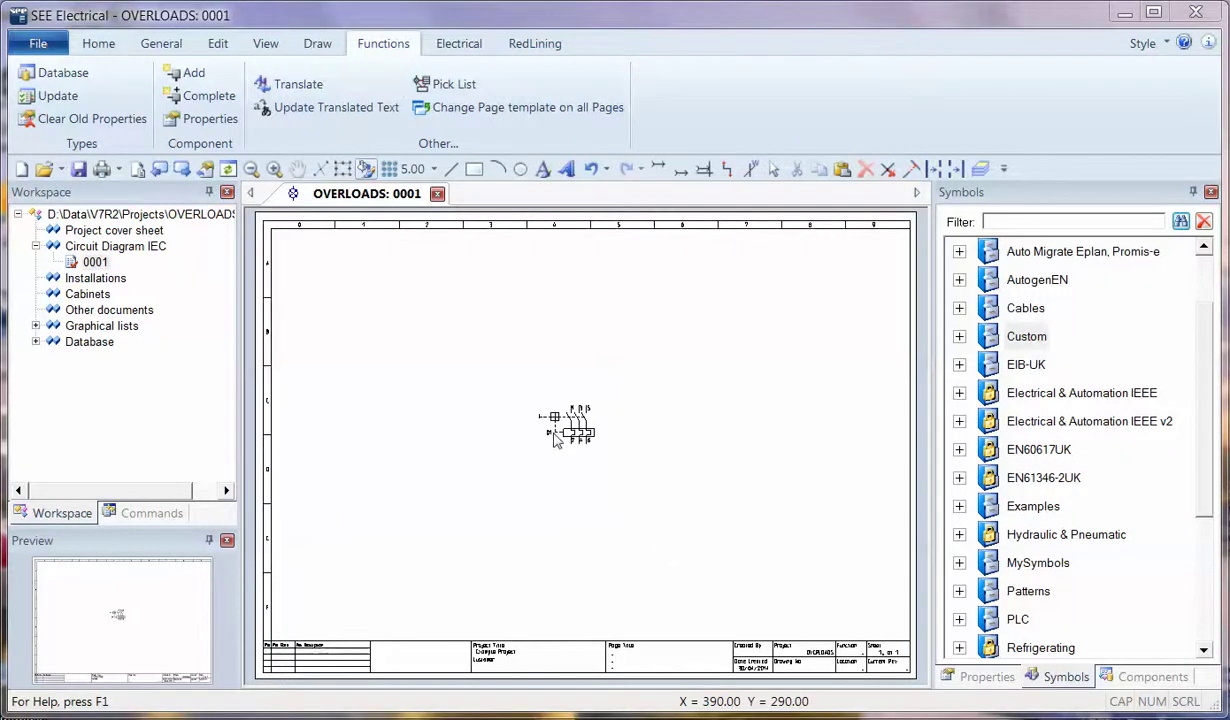
Step: Zoom in on the Q1 overload breaker symbol and select the whole symbol
scroll(580, 445, up, 3)
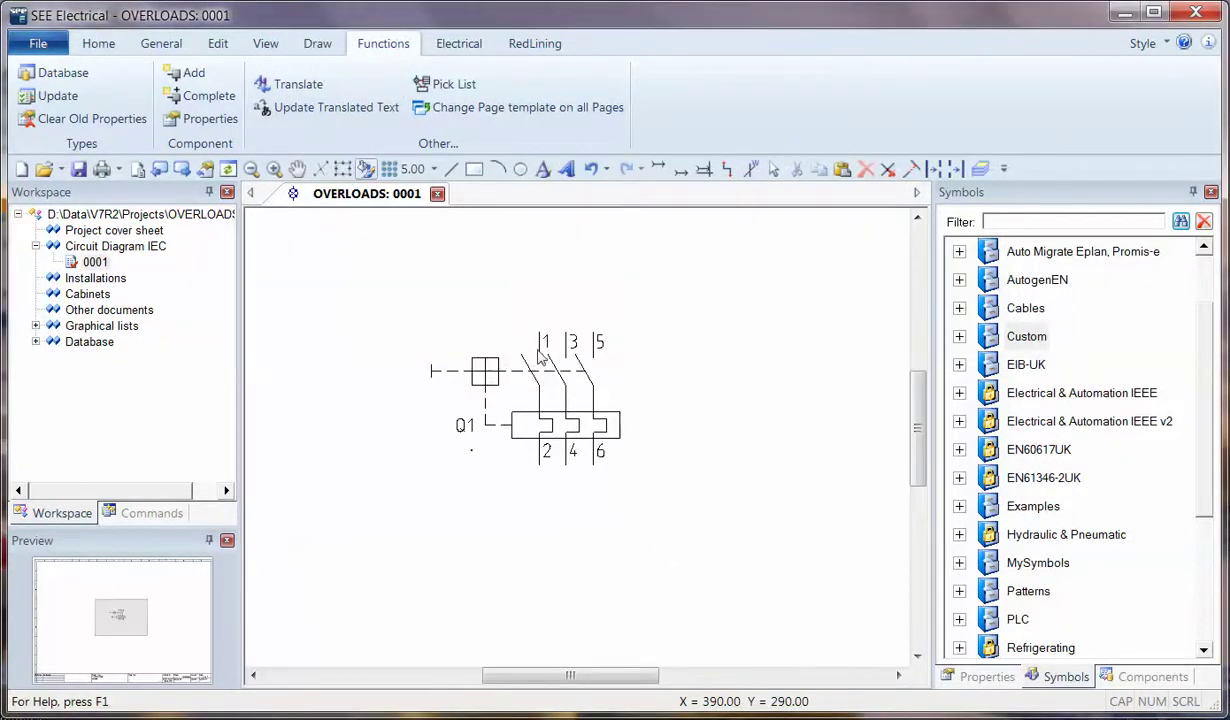
click(560, 375)
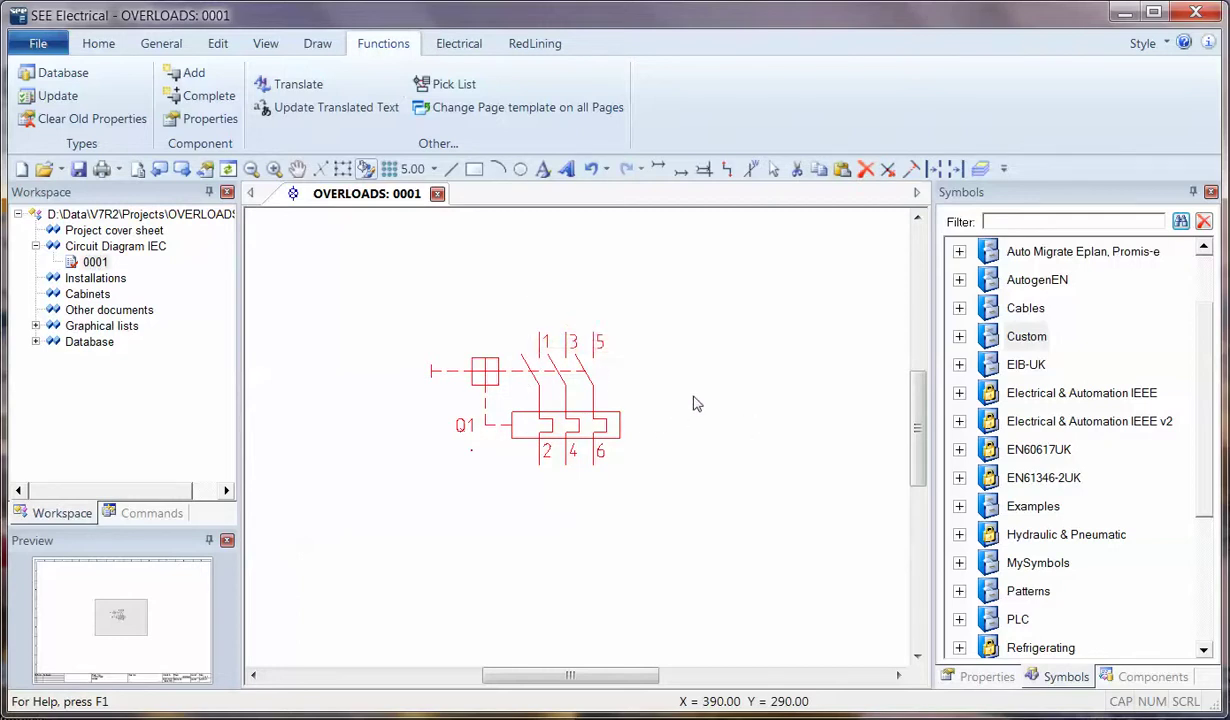
Step: Store the Q1 symbol in the Custom > OL library folder under the name OL3
click(961, 337)
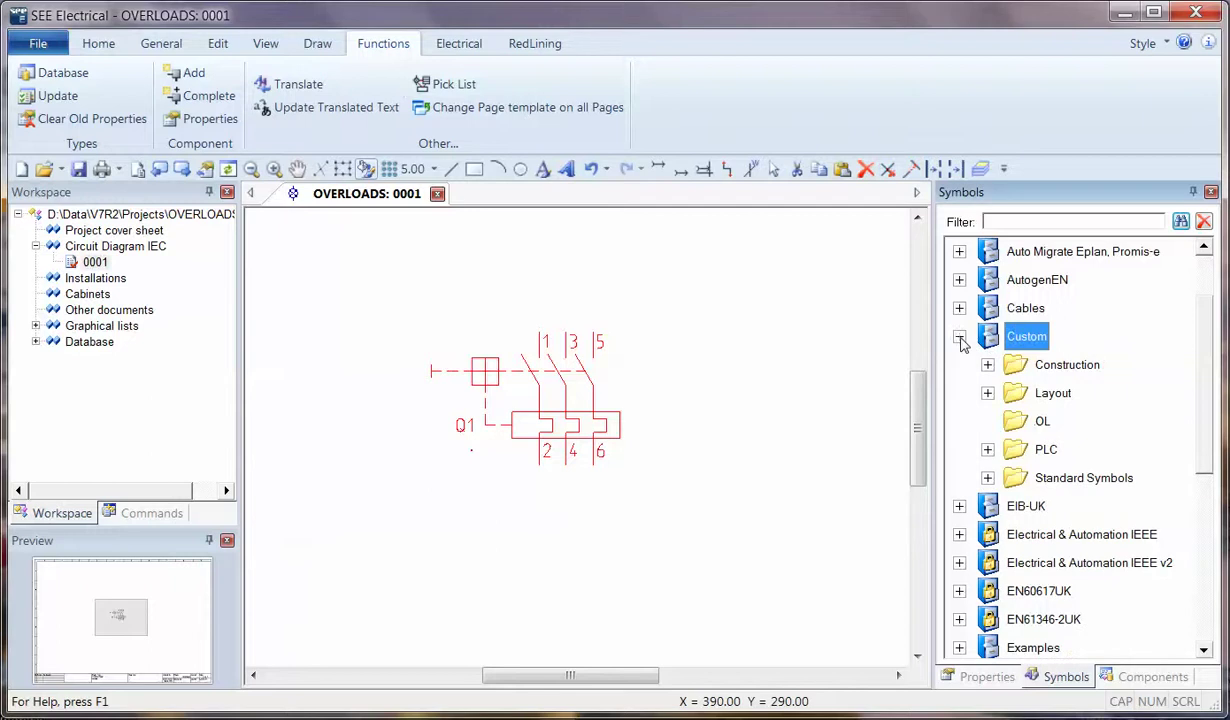
click(1043, 424)
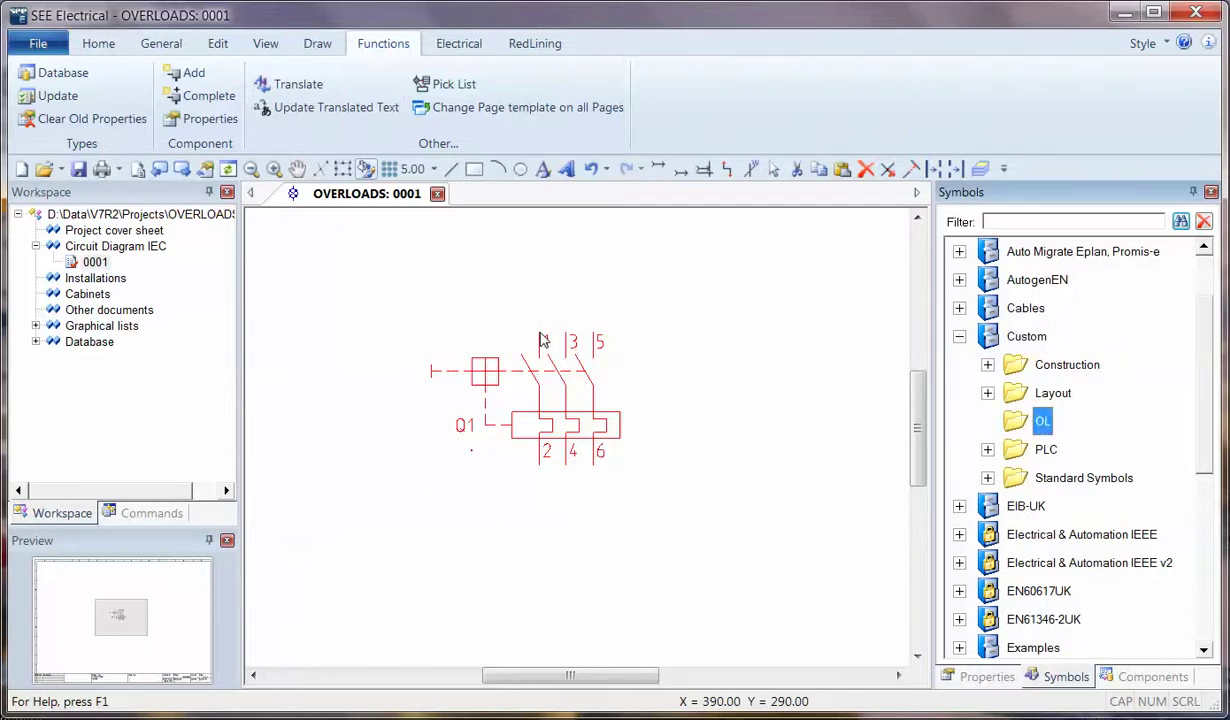
drag(540, 340, 1043, 421)
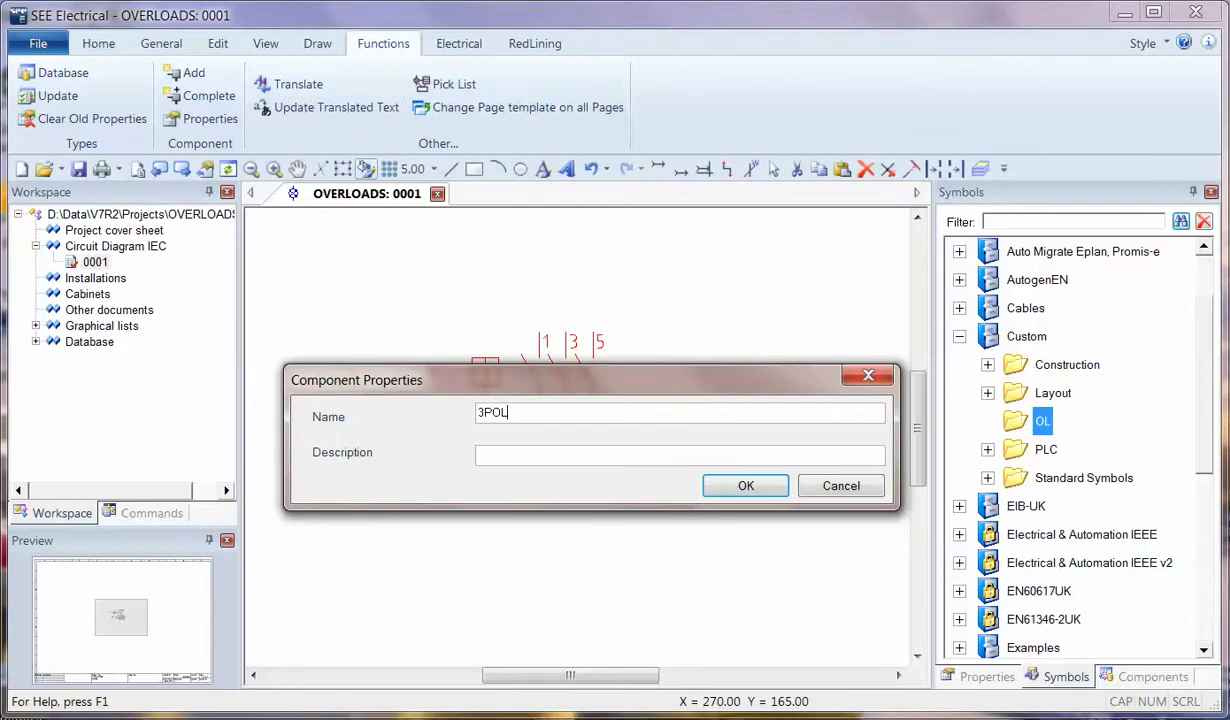
drag(495, 413, 424, 420)
key(Delete)
text(3)
click(746, 486)
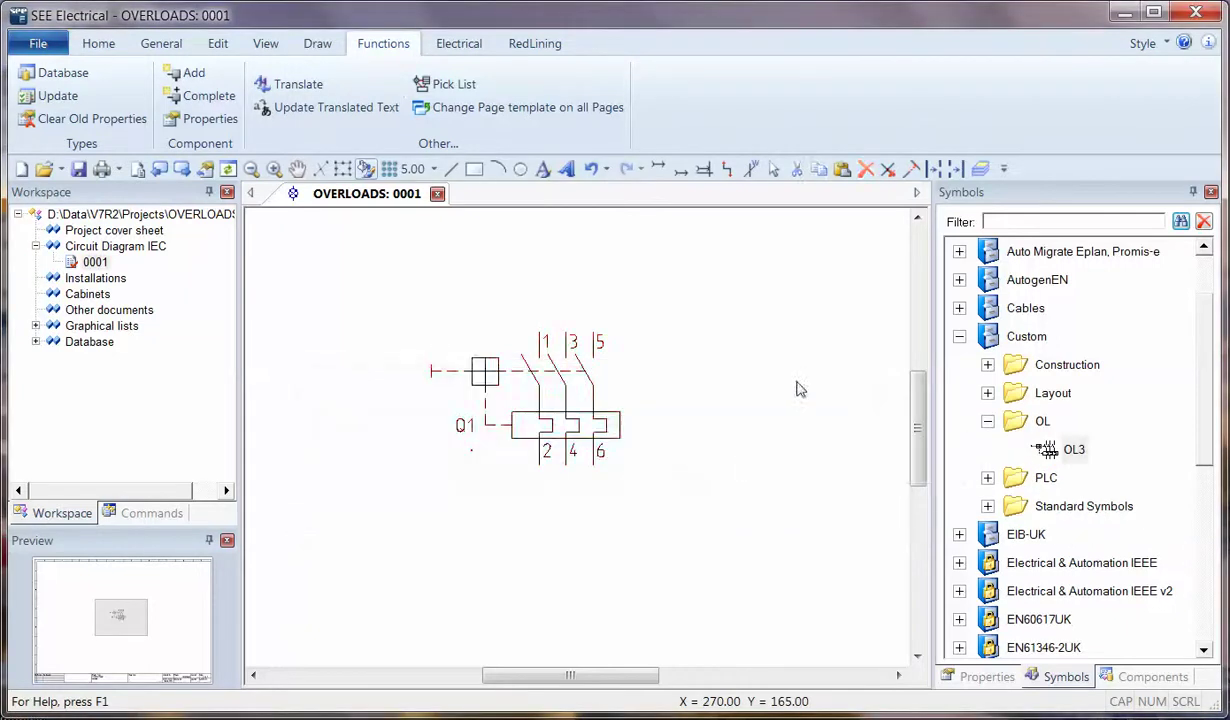
Step: Find type GV2ME01 in the type database by filtering for gv2m, and load its record
click(65, 80)
click(433, 137)
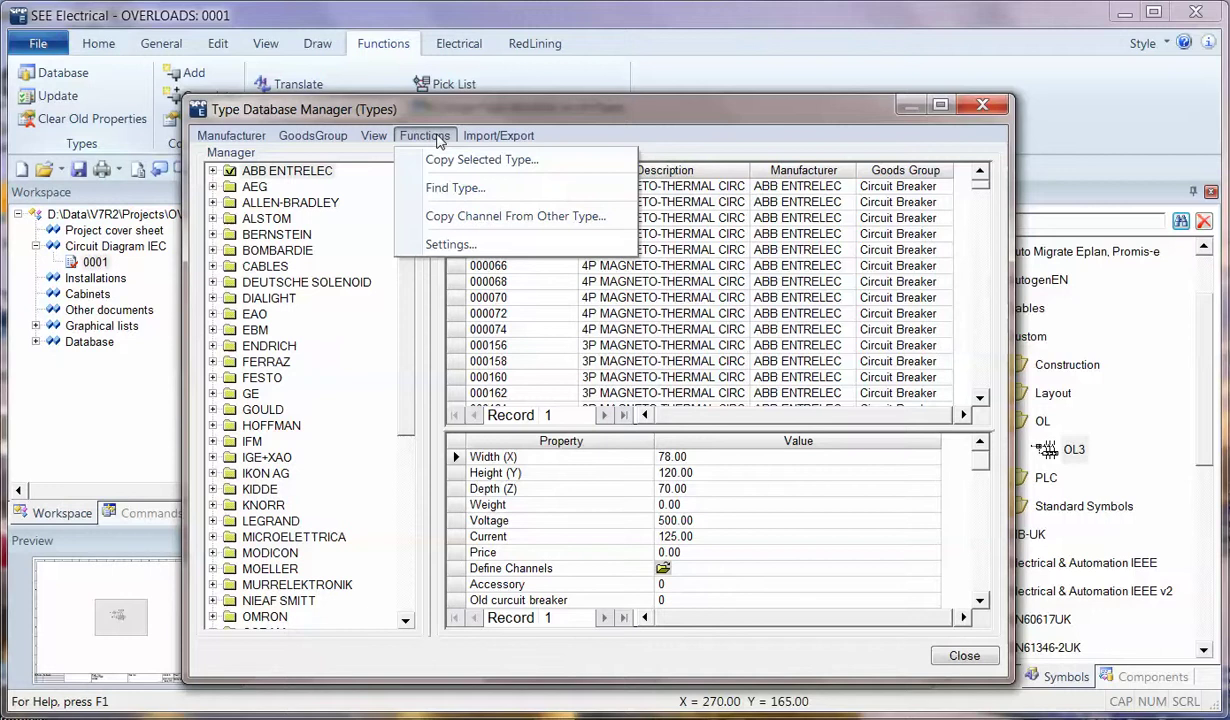
click(470, 188)
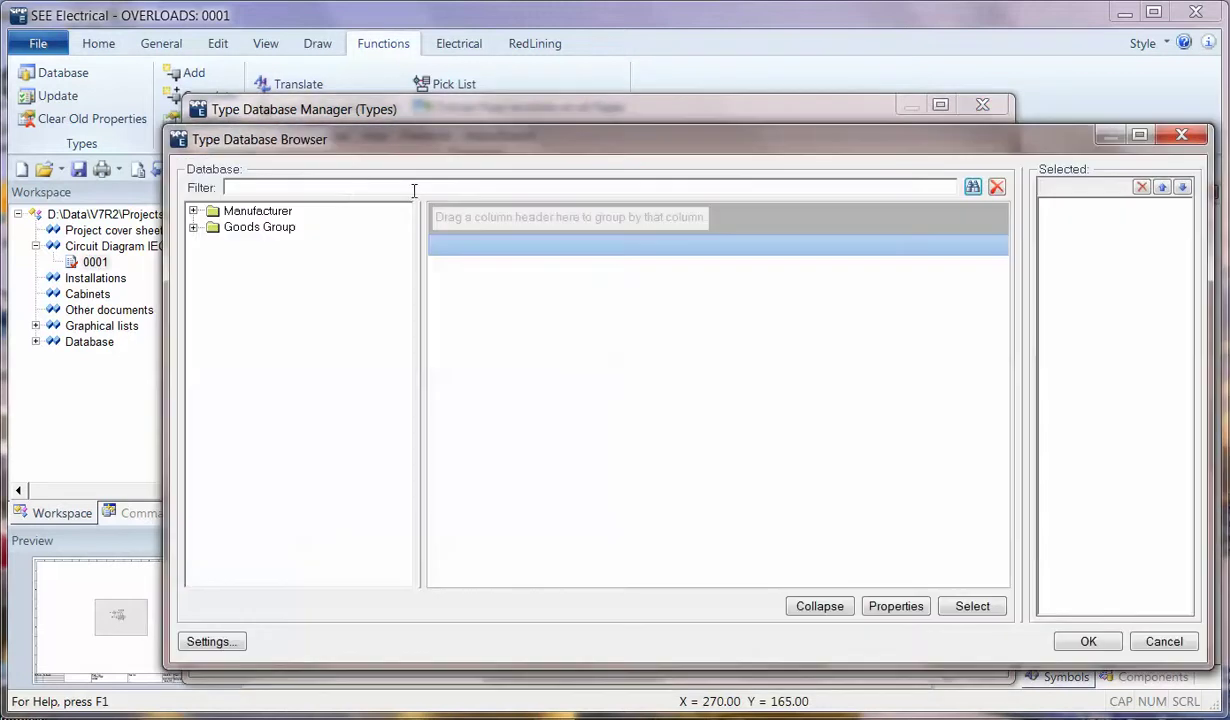
text(gv2me)
click(655, 281)
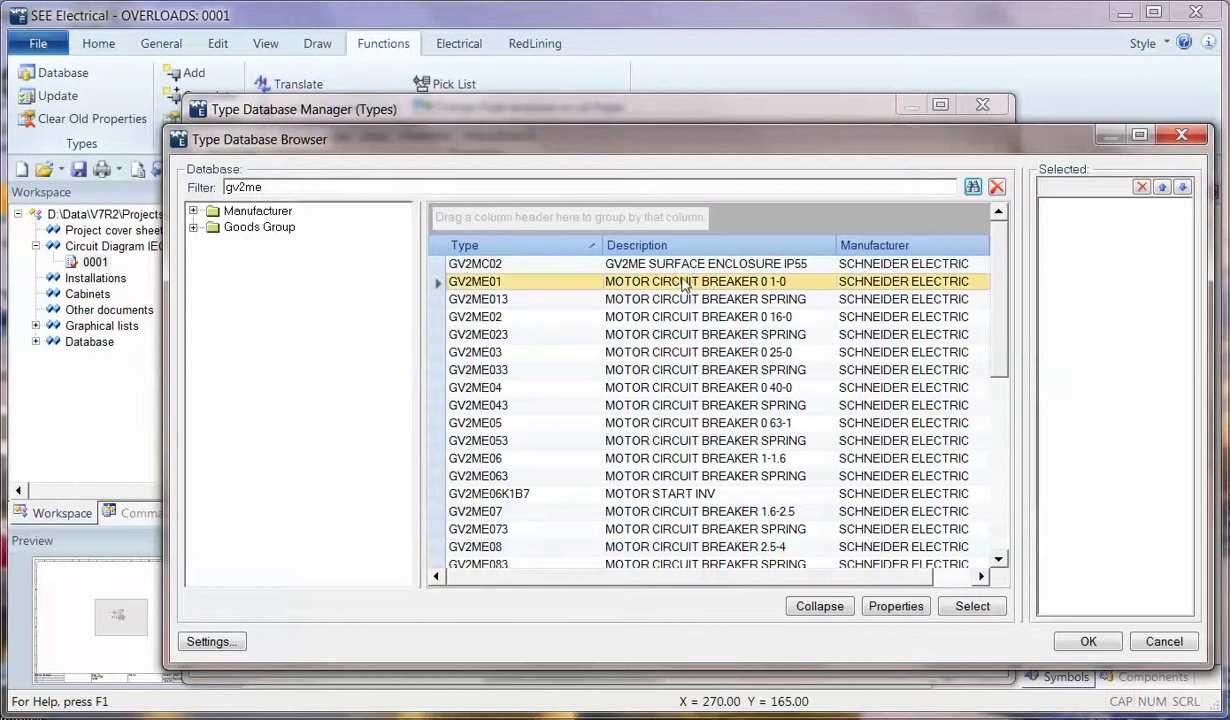
double_click(510, 284)
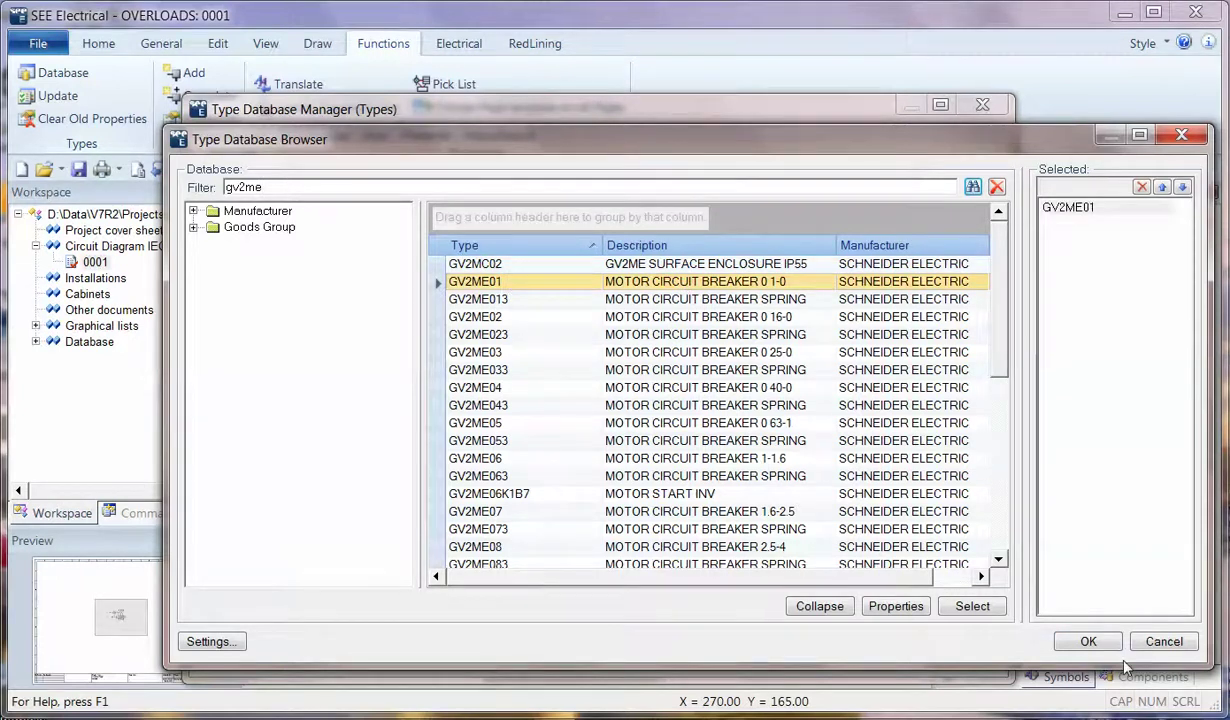
click(1090, 642)
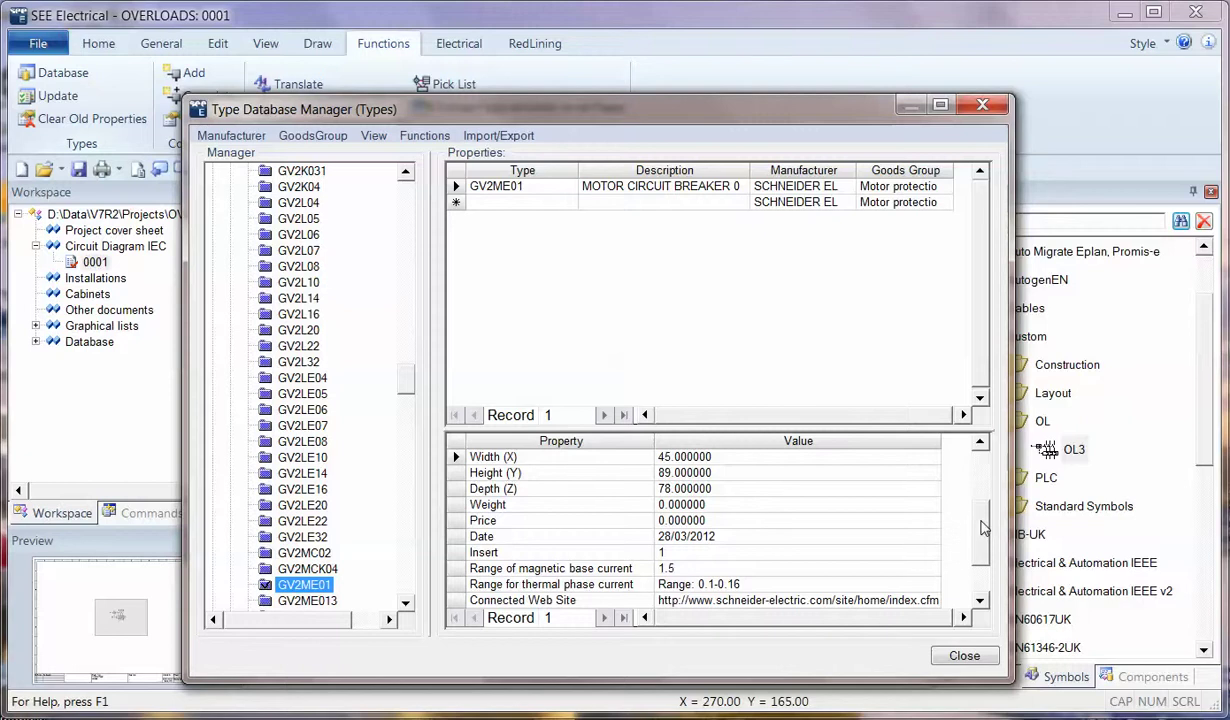
Step: Add a Define Channels property row to GV2ME01 and open its channel definitions
drag(983, 528, 983, 543)
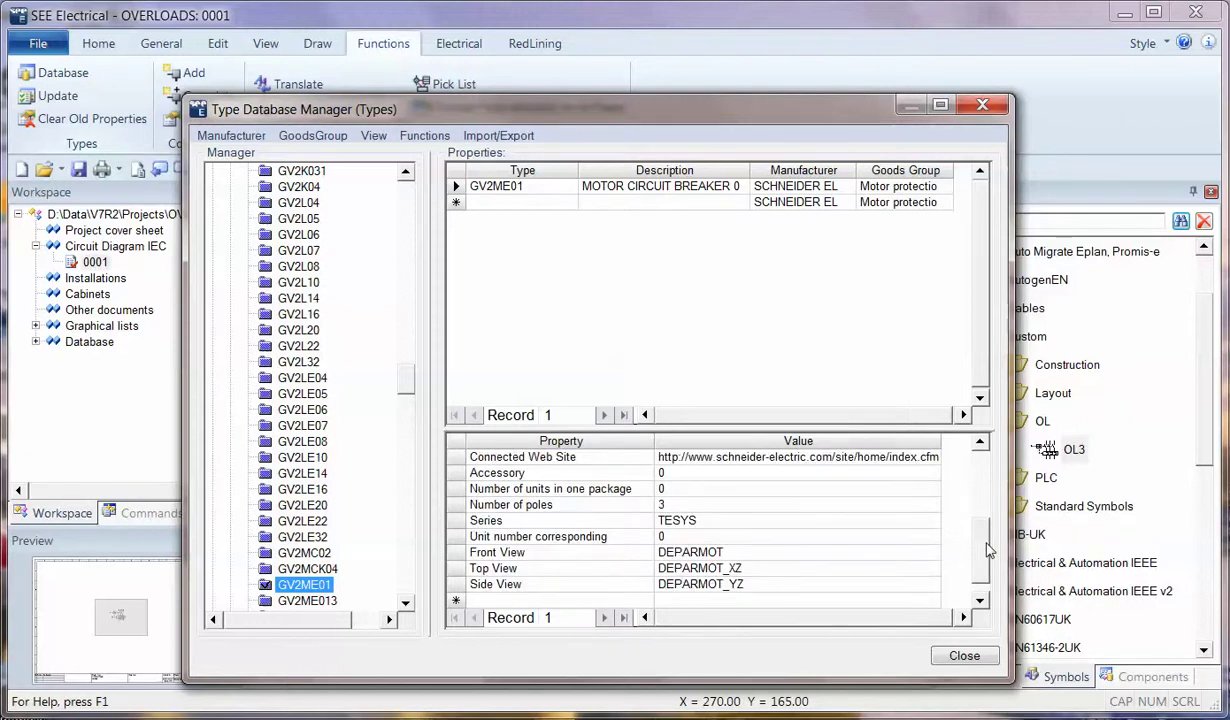
click(566, 600)
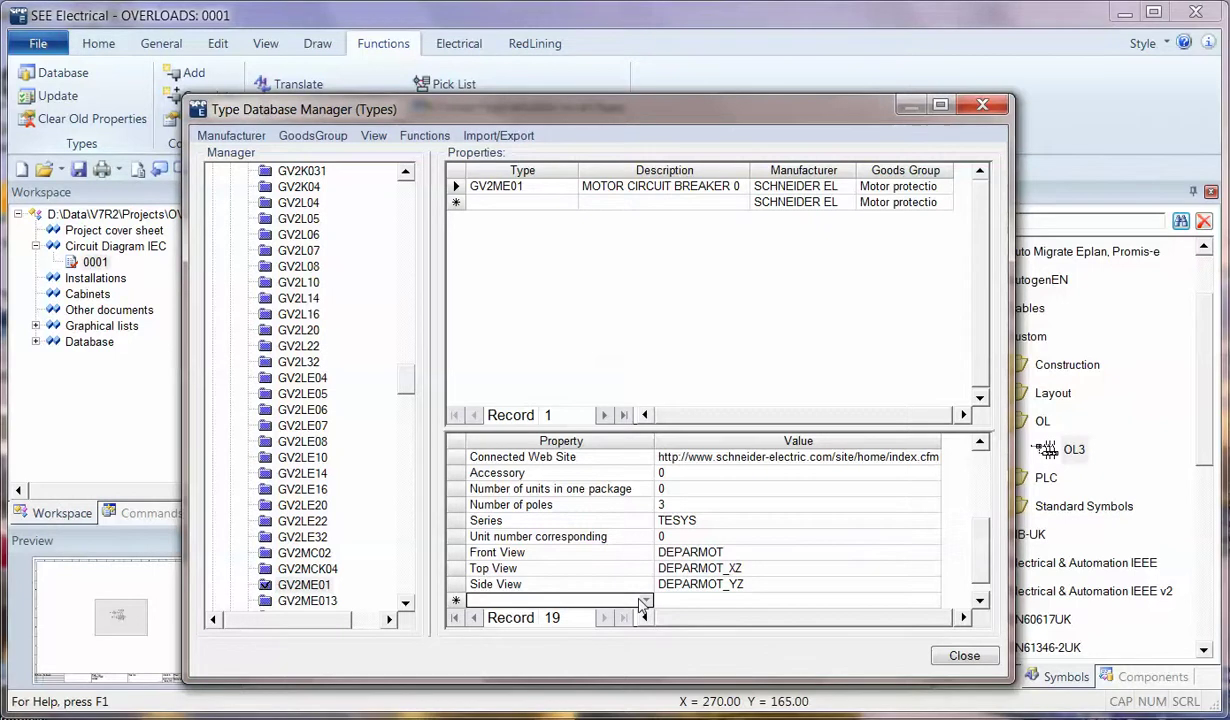
text(Define Channels)
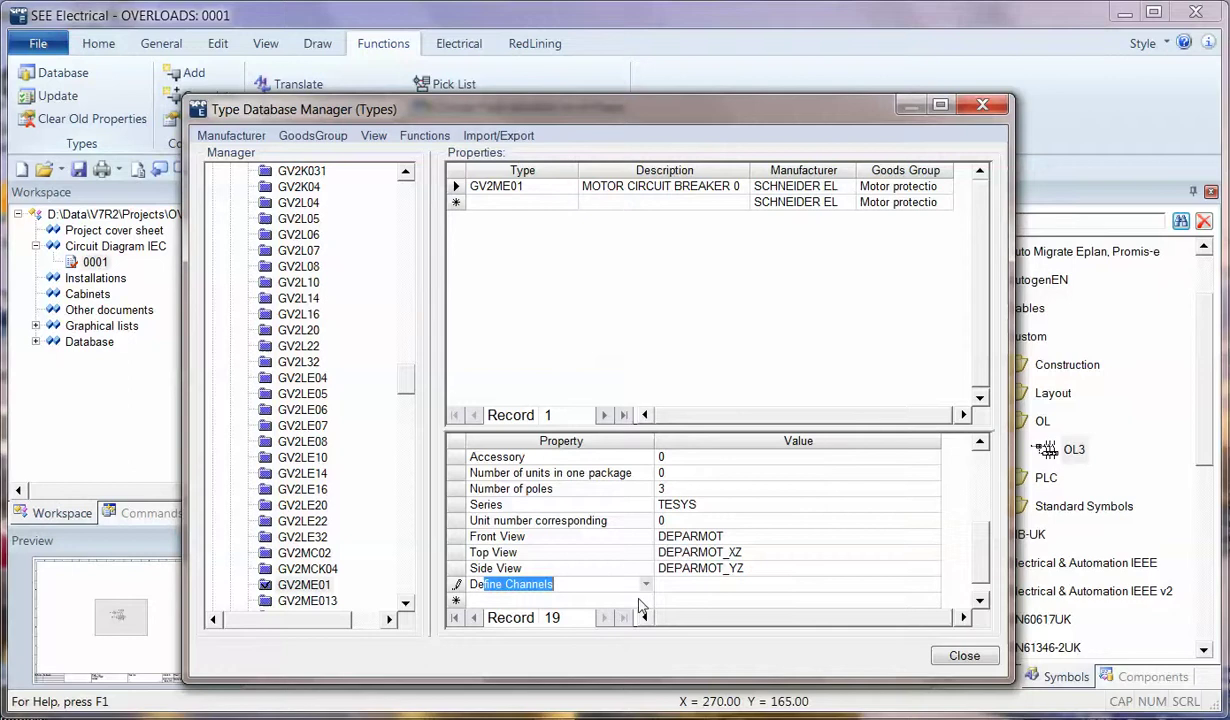
click(672, 584)
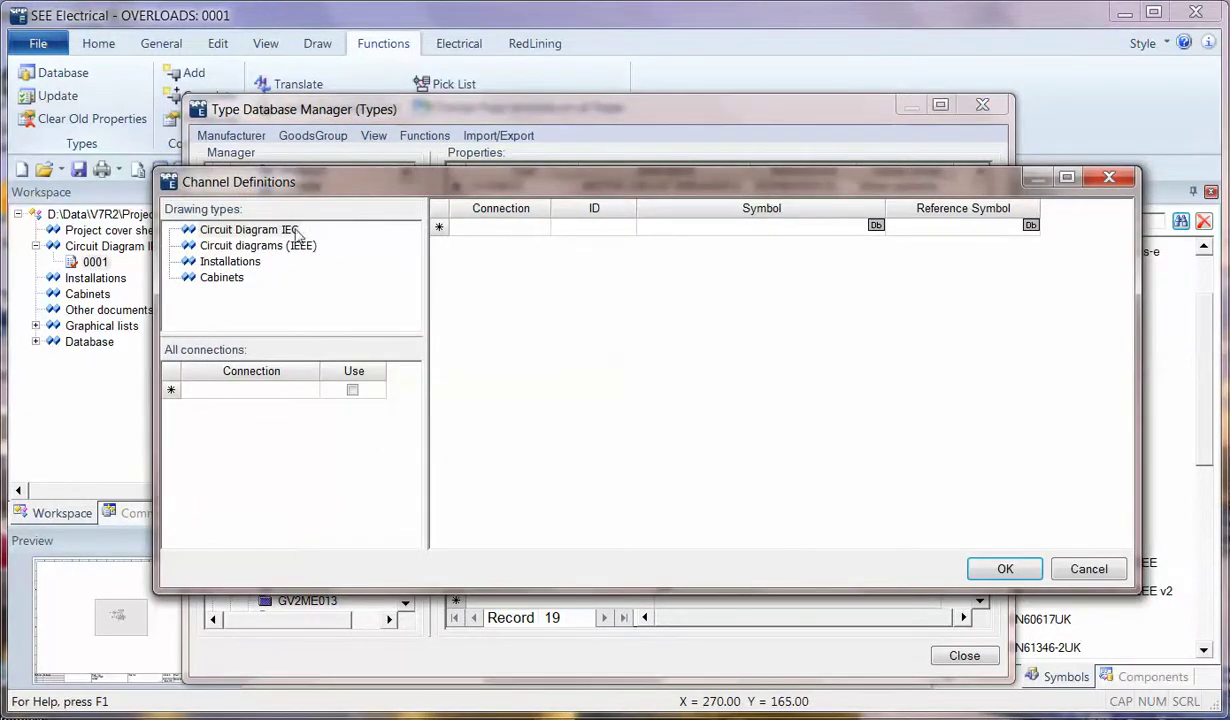
Step: Choose Custom\OL\OL3 as the symbol for a new Circuit Diagram IEC channel
click(256, 229)
click(244, 246)
click(232, 260)
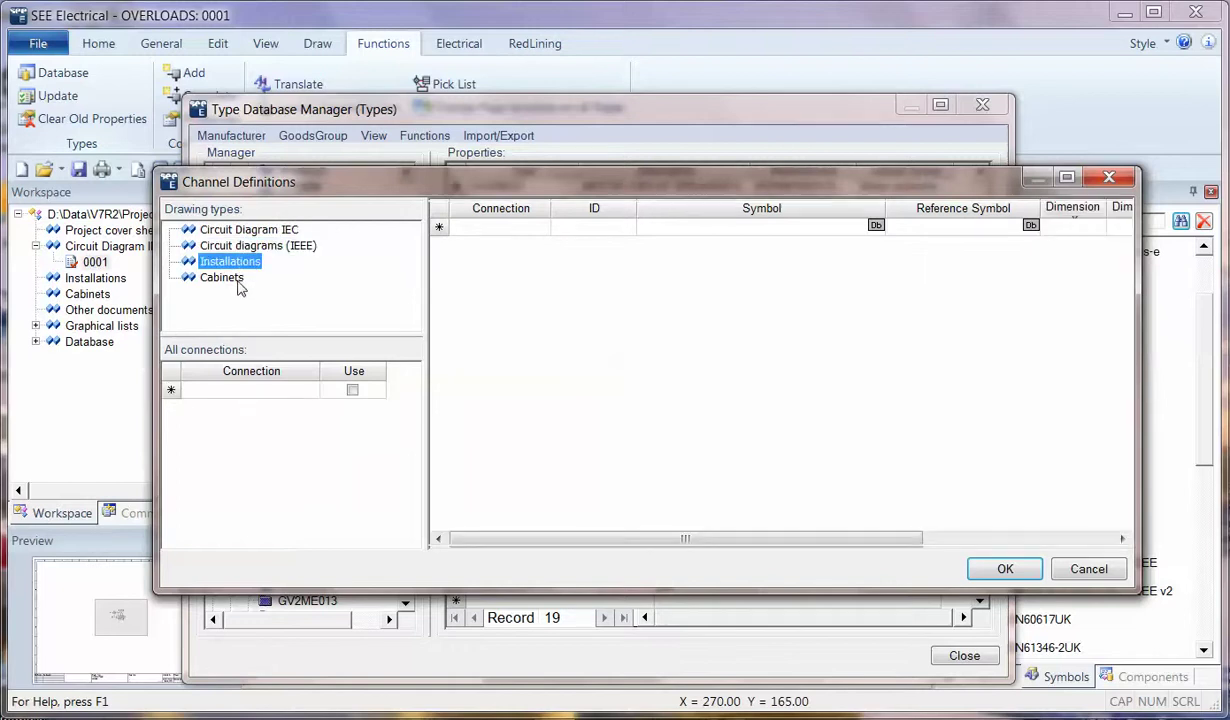
click(236, 280)
click(265, 231)
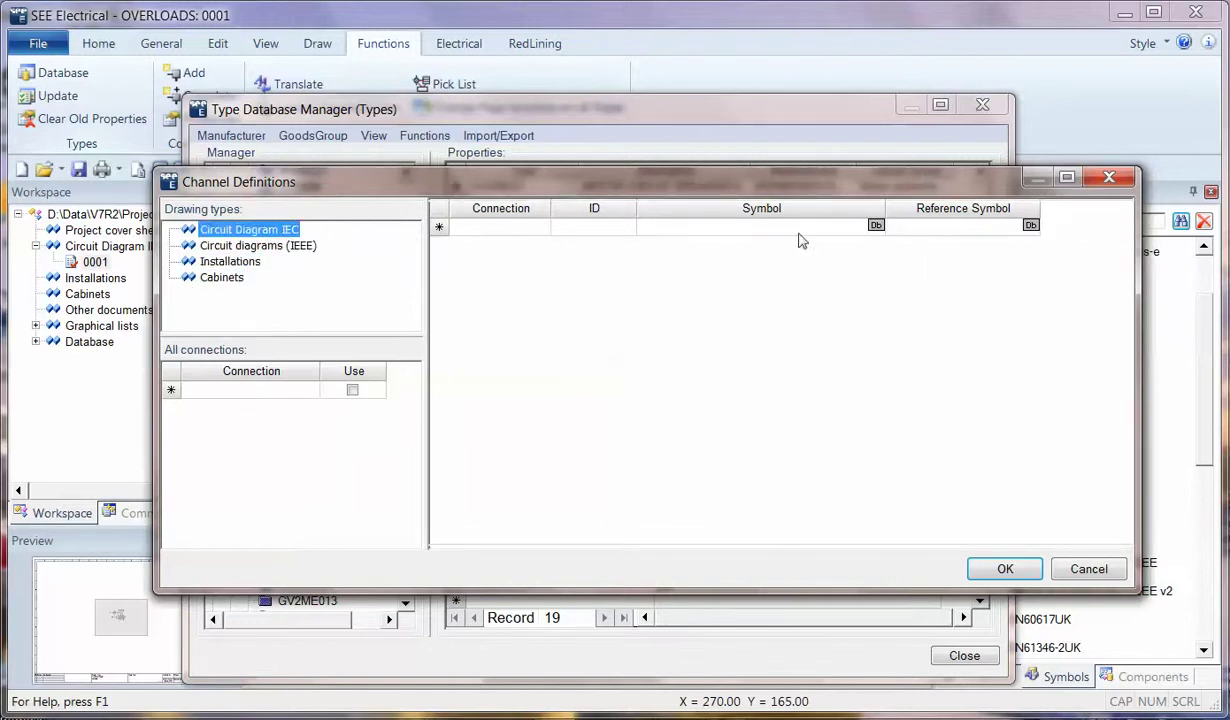
click(875, 226)
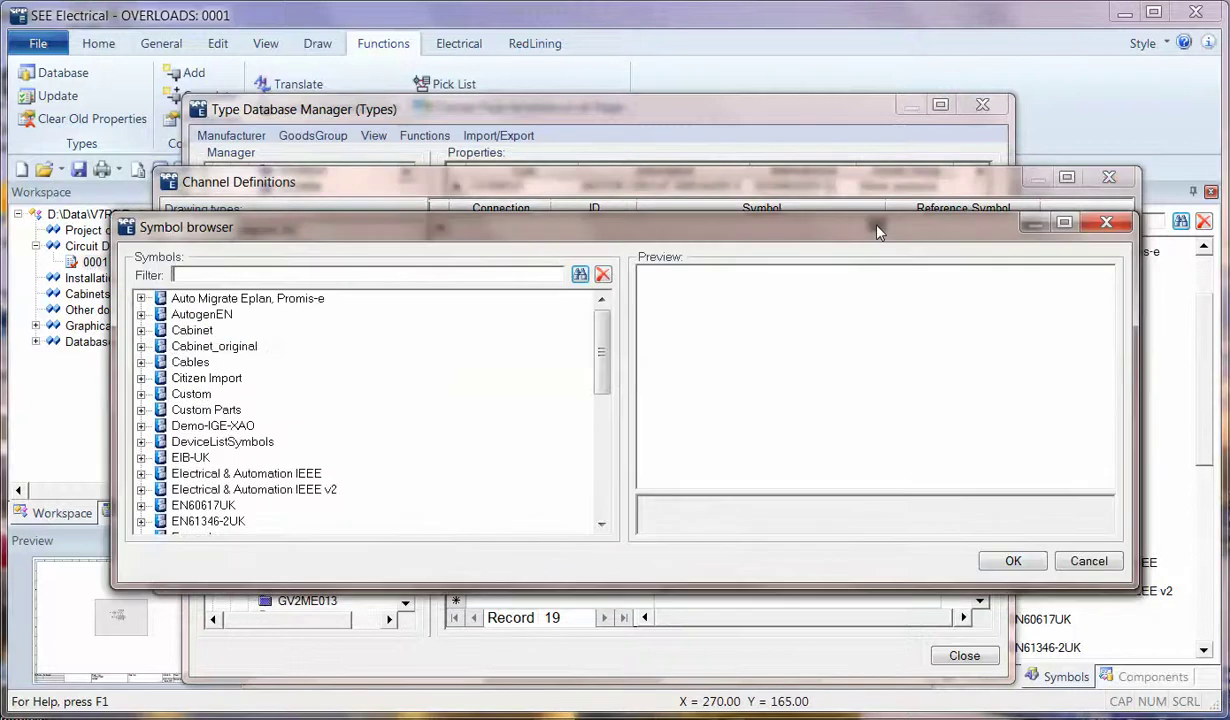
click(141, 394)
click(160, 441)
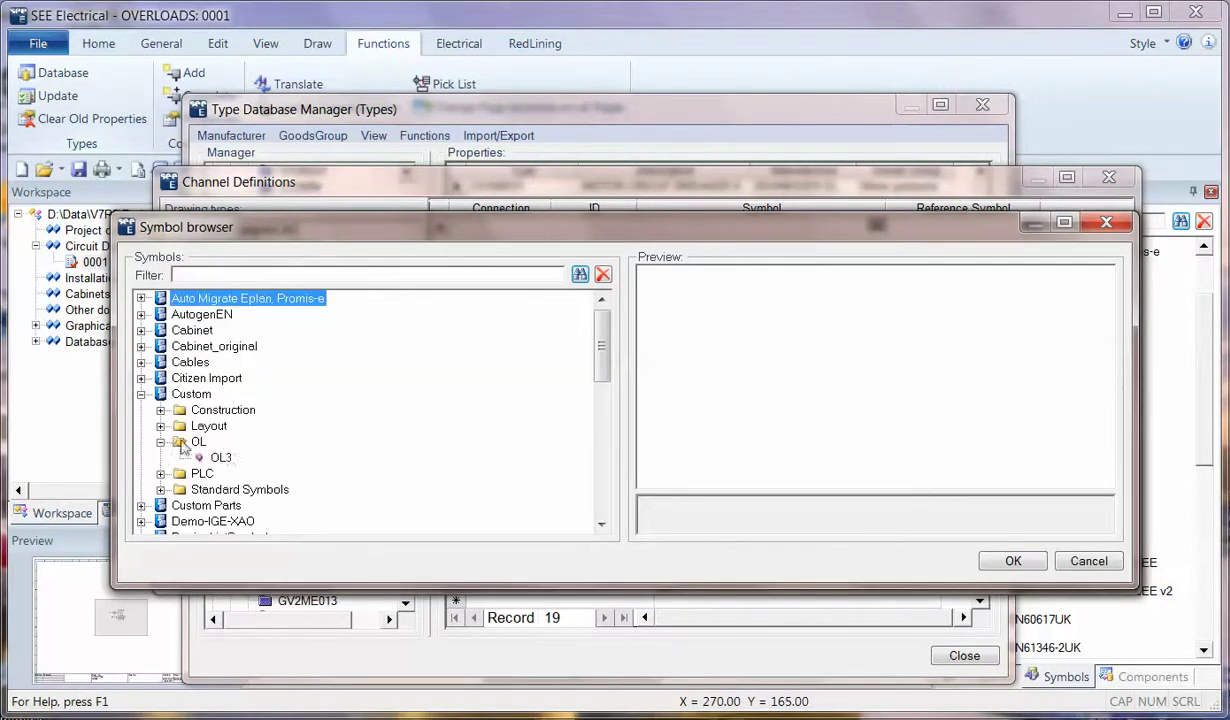
click(219, 457)
click(1012, 561)
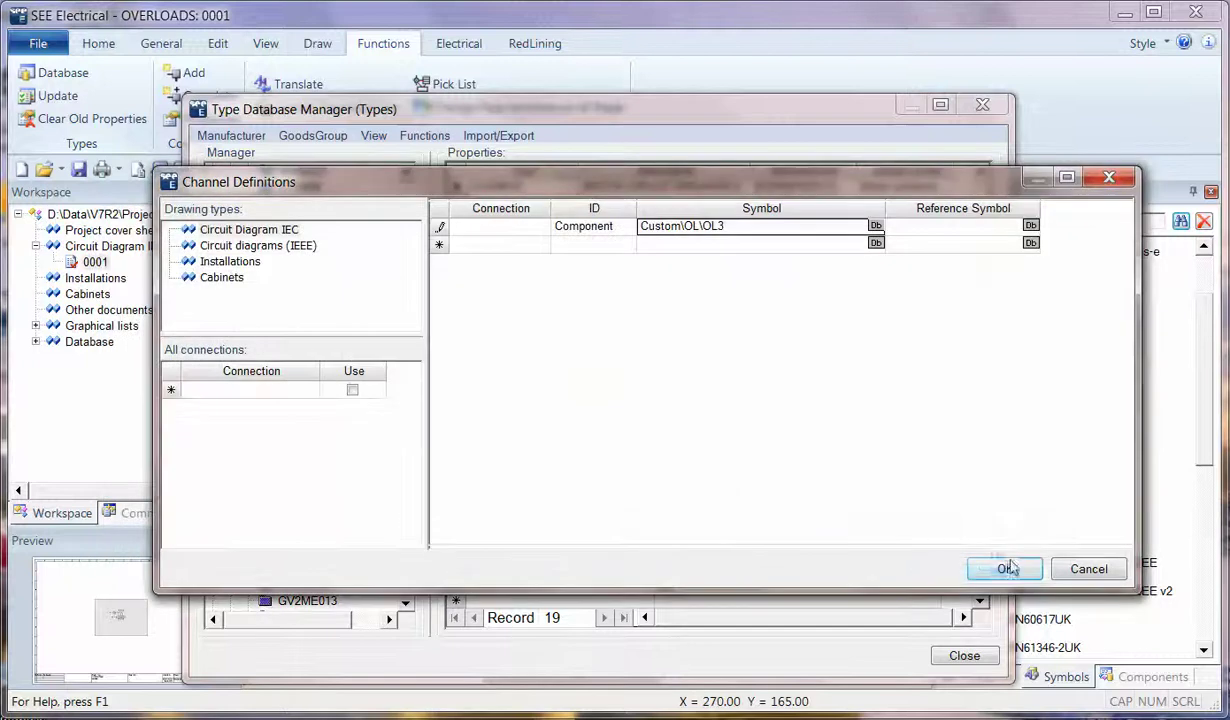
Step: Enter connections 1, 2, 3, 4, 5 and 6 for the channel
click(277, 392)
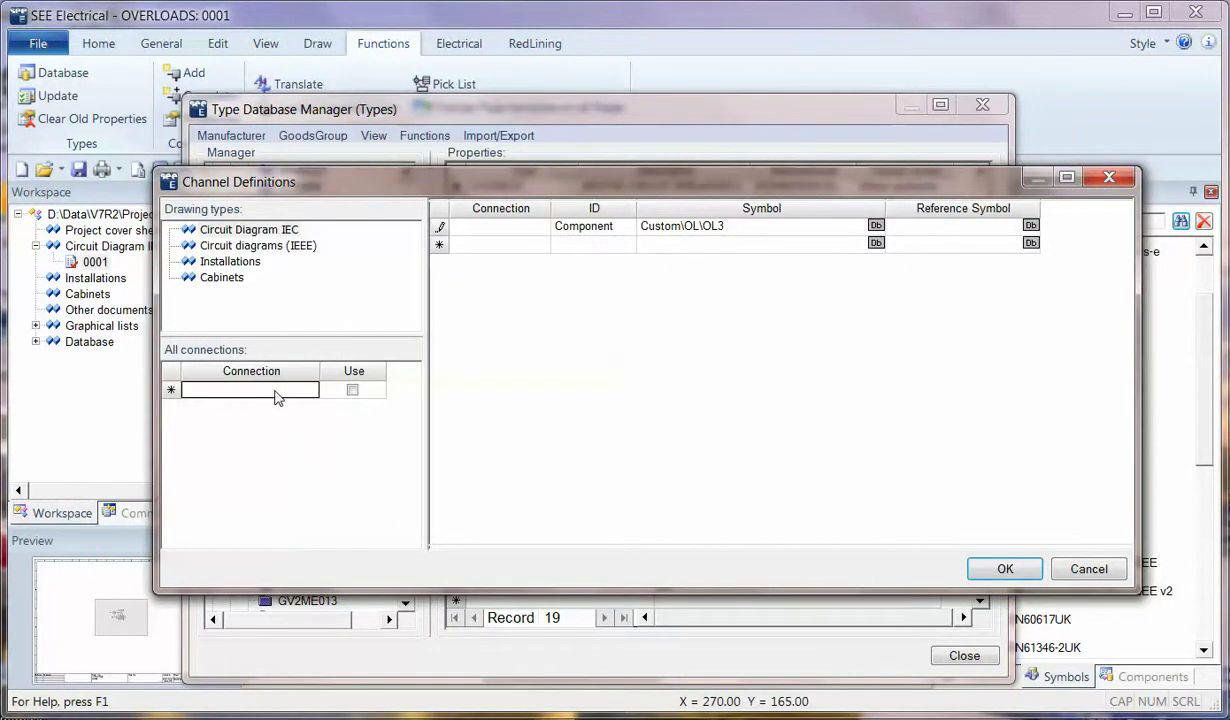
text(1 2 3 4 5)
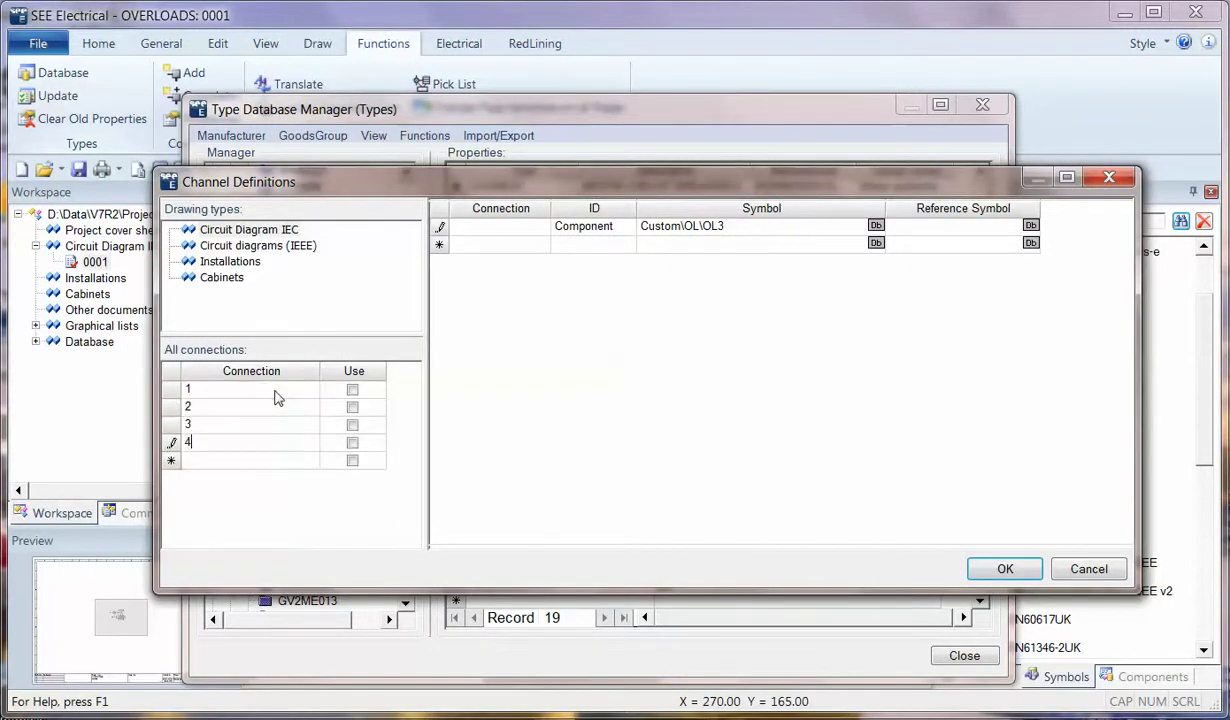
key(Return)
text(6)
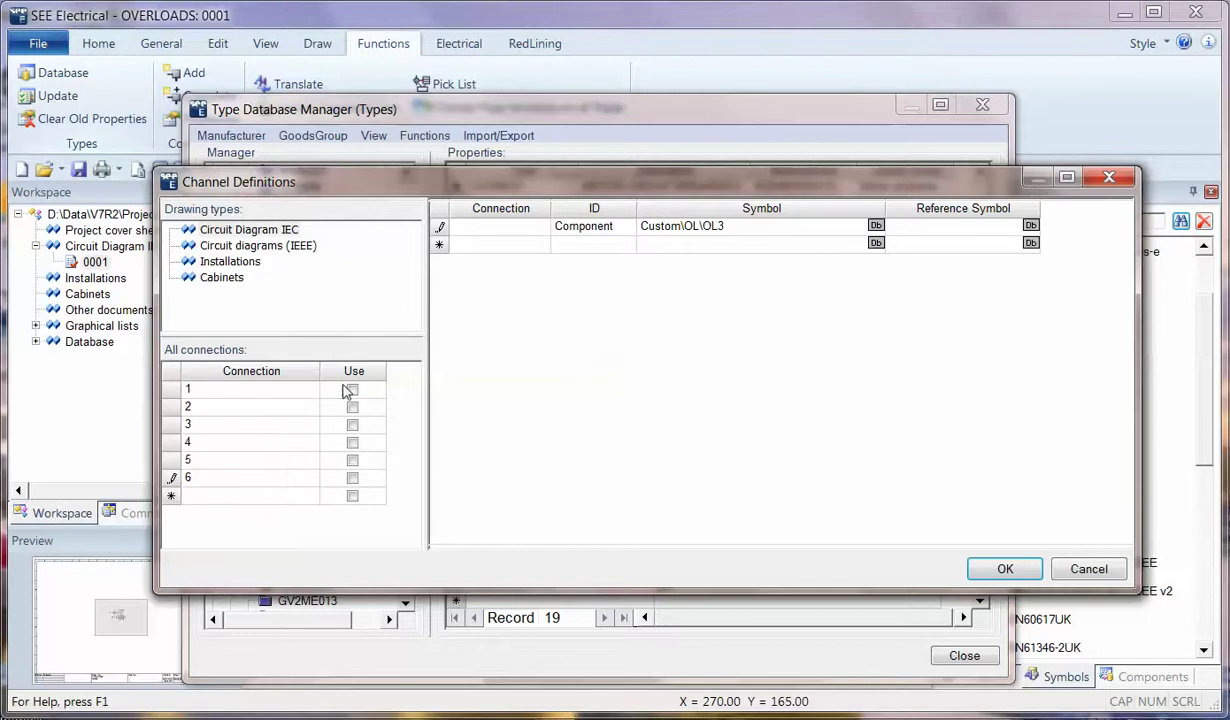
Step: Tick Use for all six connections and confirm the OL3 channel definition
click(351, 391)
click(352, 390)
click(352, 407)
click(352, 424)
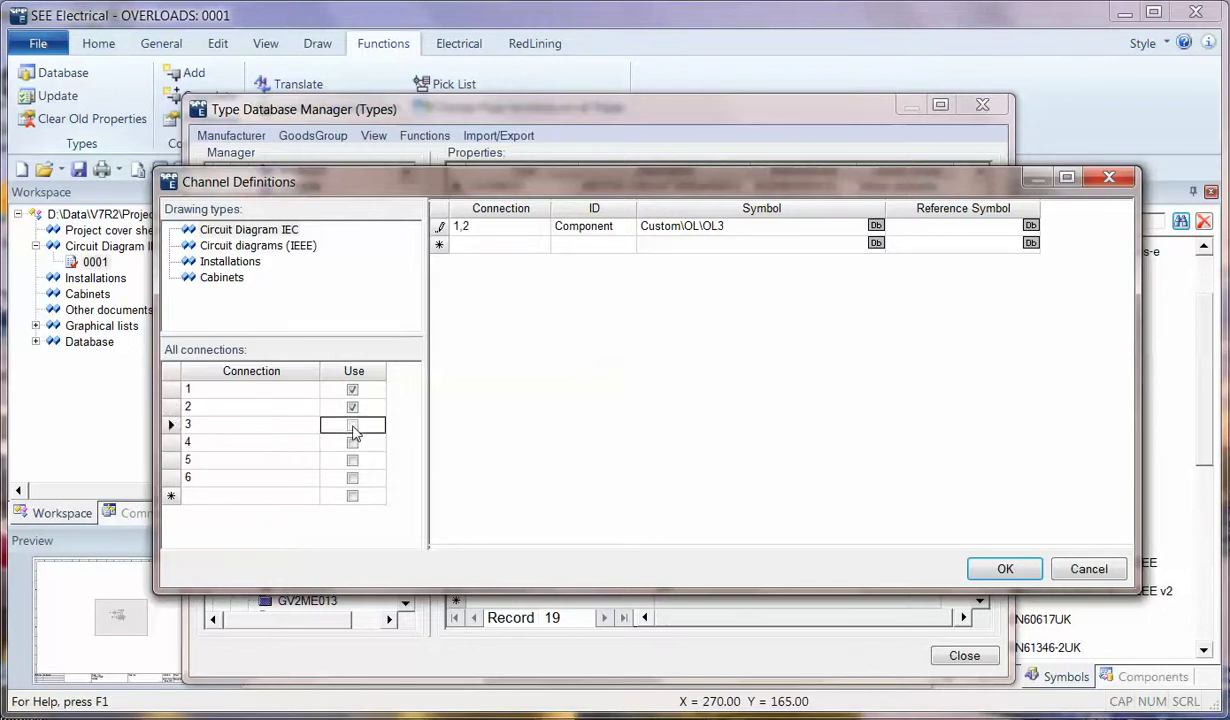
click(352, 442)
click(352, 460)
click(352, 478)
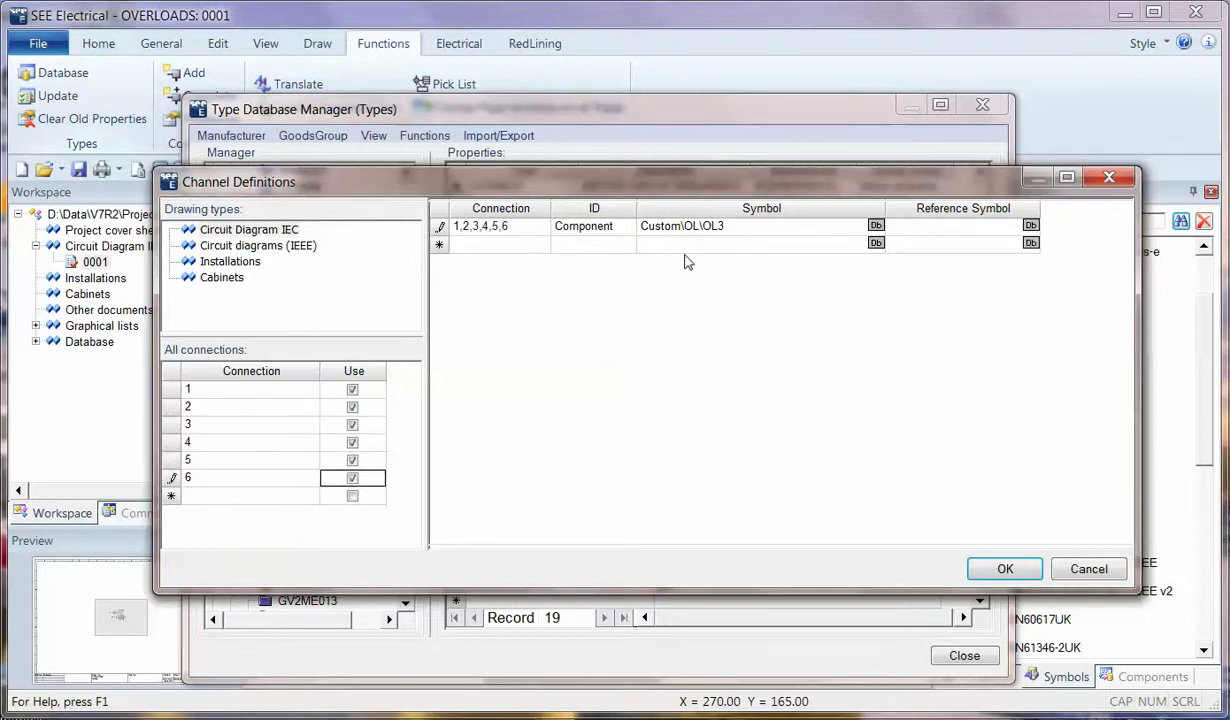
click(757, 232)
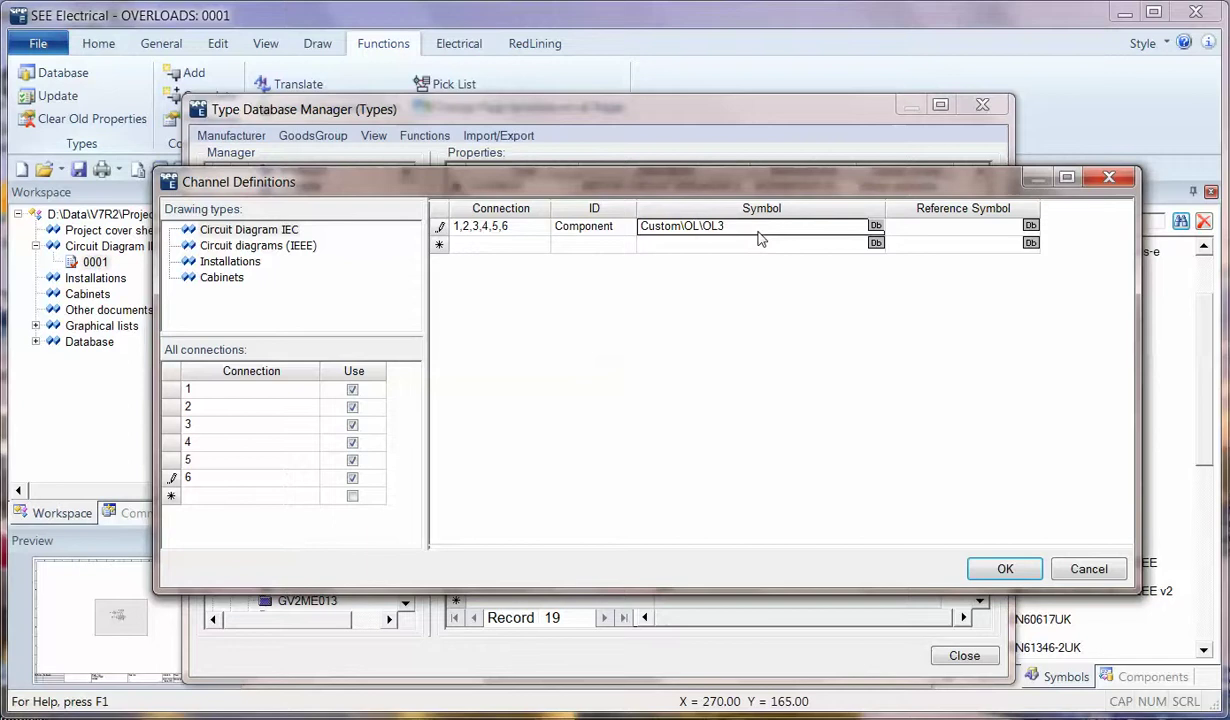
click(1005, 568)
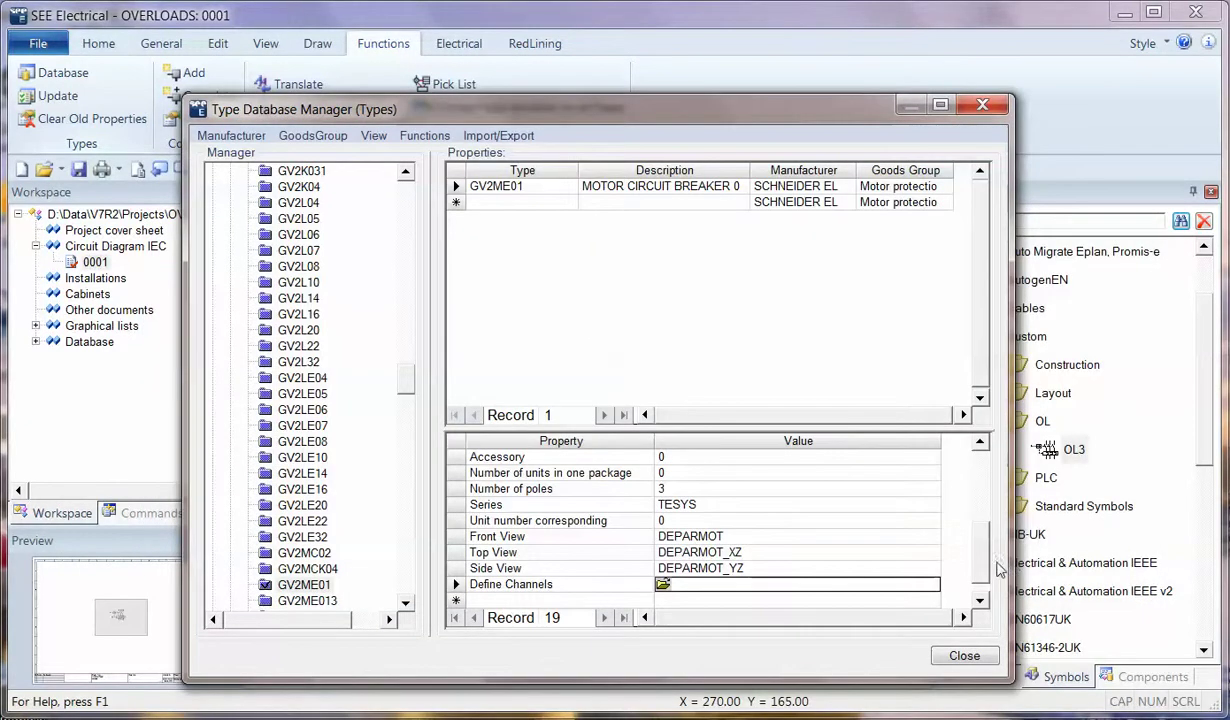
Step: Close the Type Database Manager, update all project type information, and open Q1's properties
drag(982, 560, 981, 477)
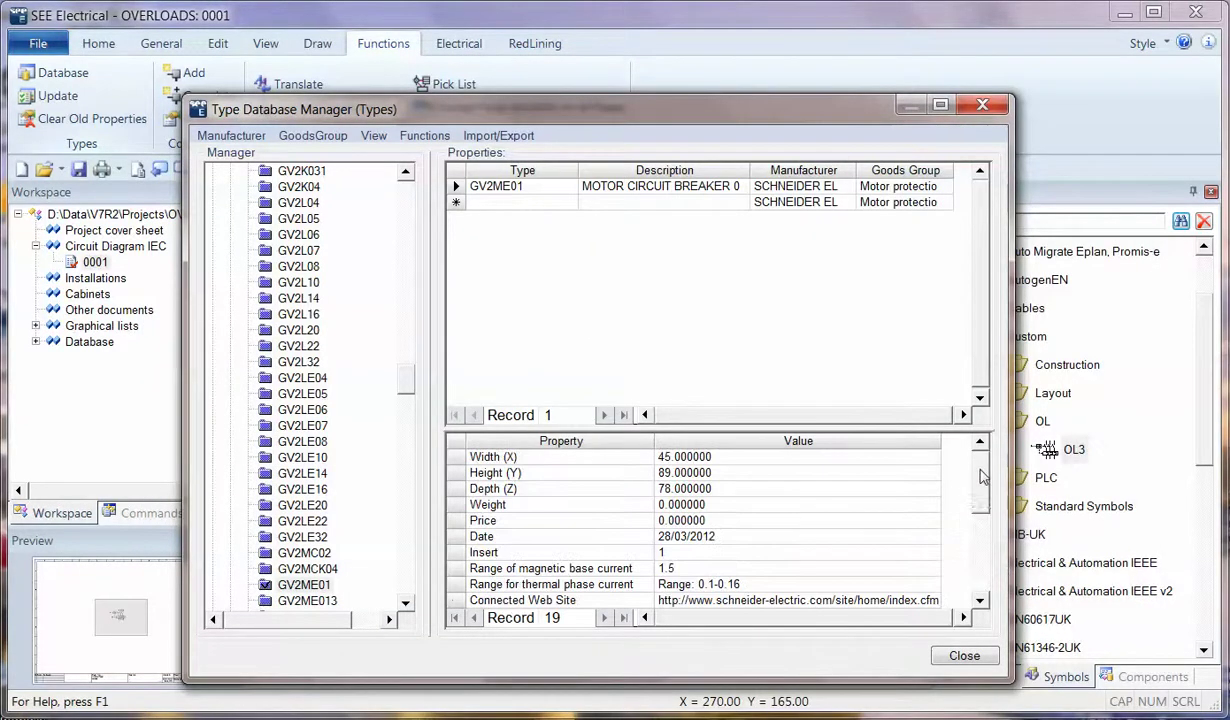
click(964, 656)
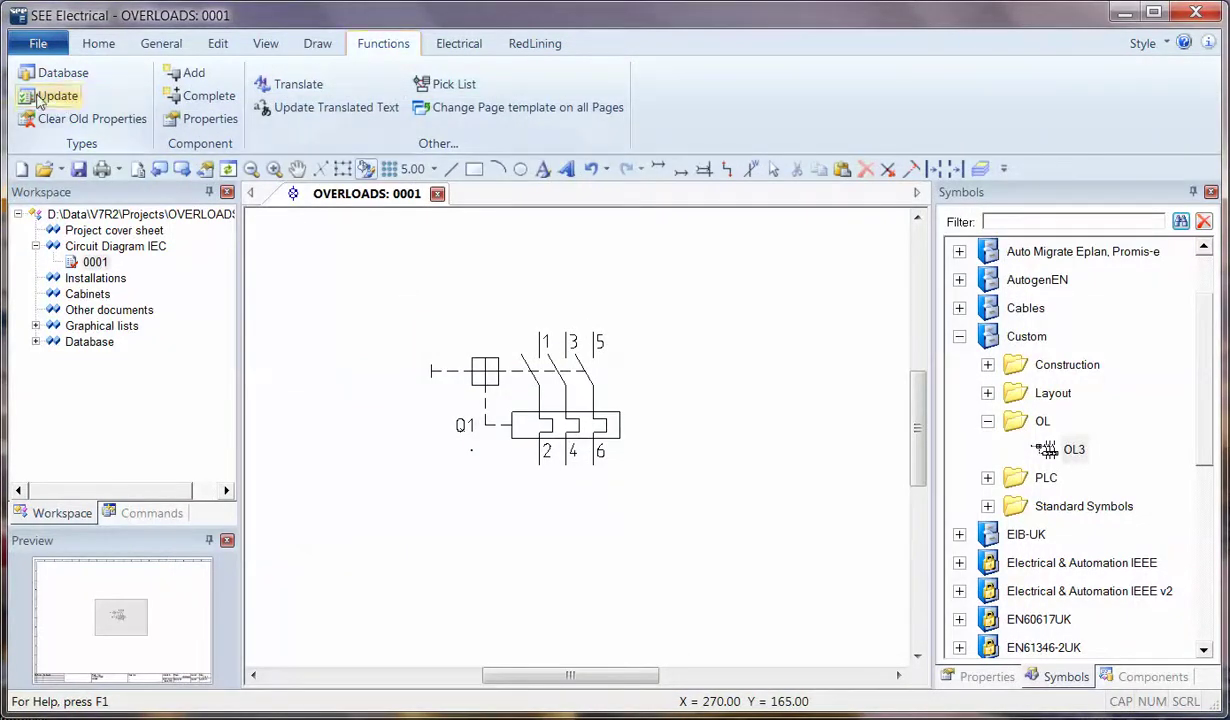
click(45, 96)
click(706, 428)
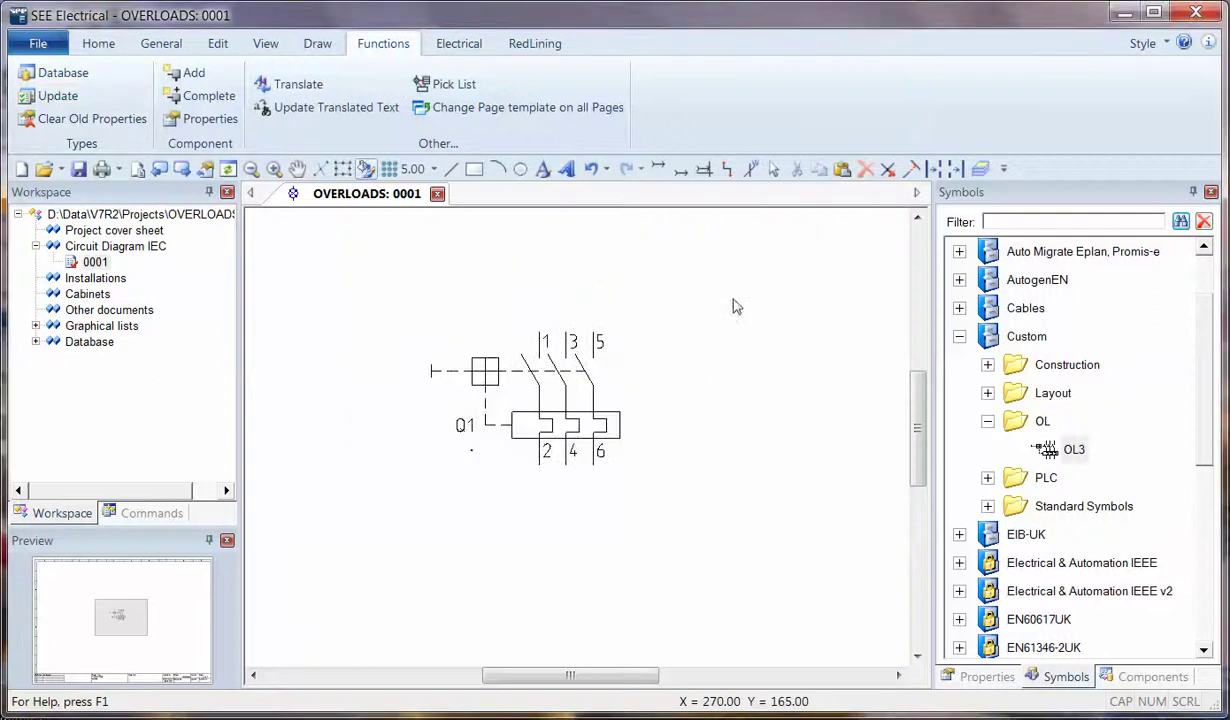
double_click(549, 360)
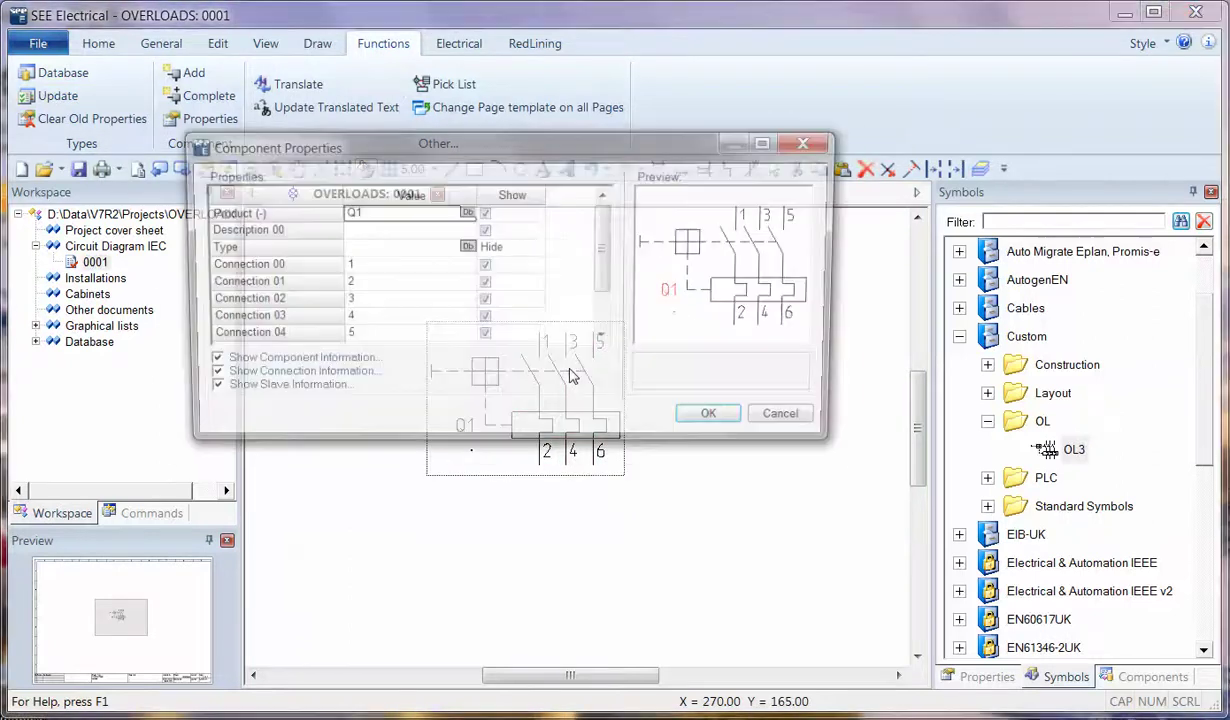
Step: Set Q1's type to GV2ME01 from the type database, and show the component list
click(465, 247)
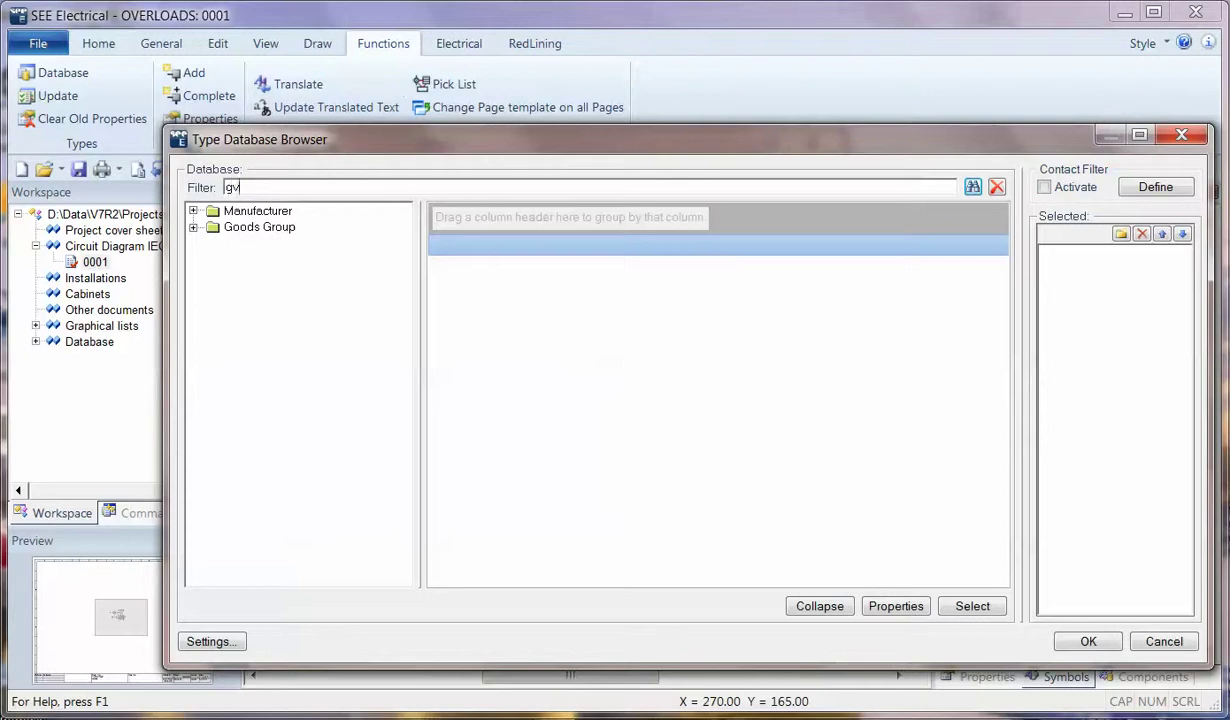
key(Return)
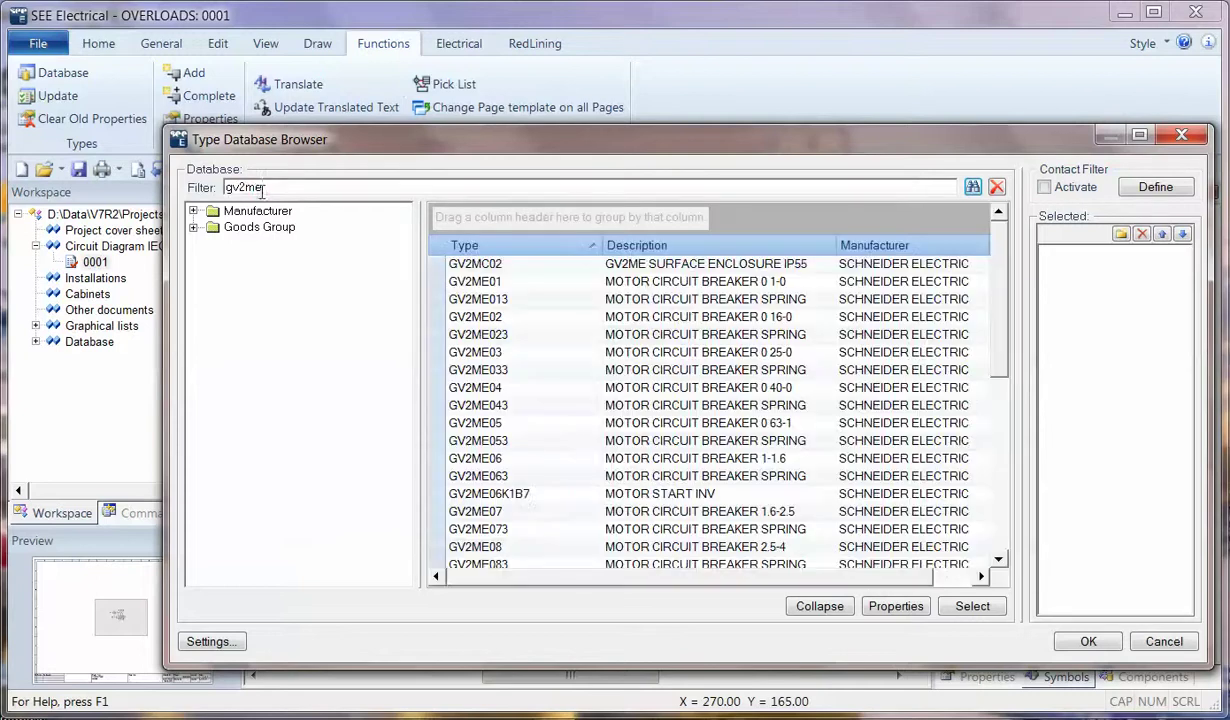
double_click(495, 283)
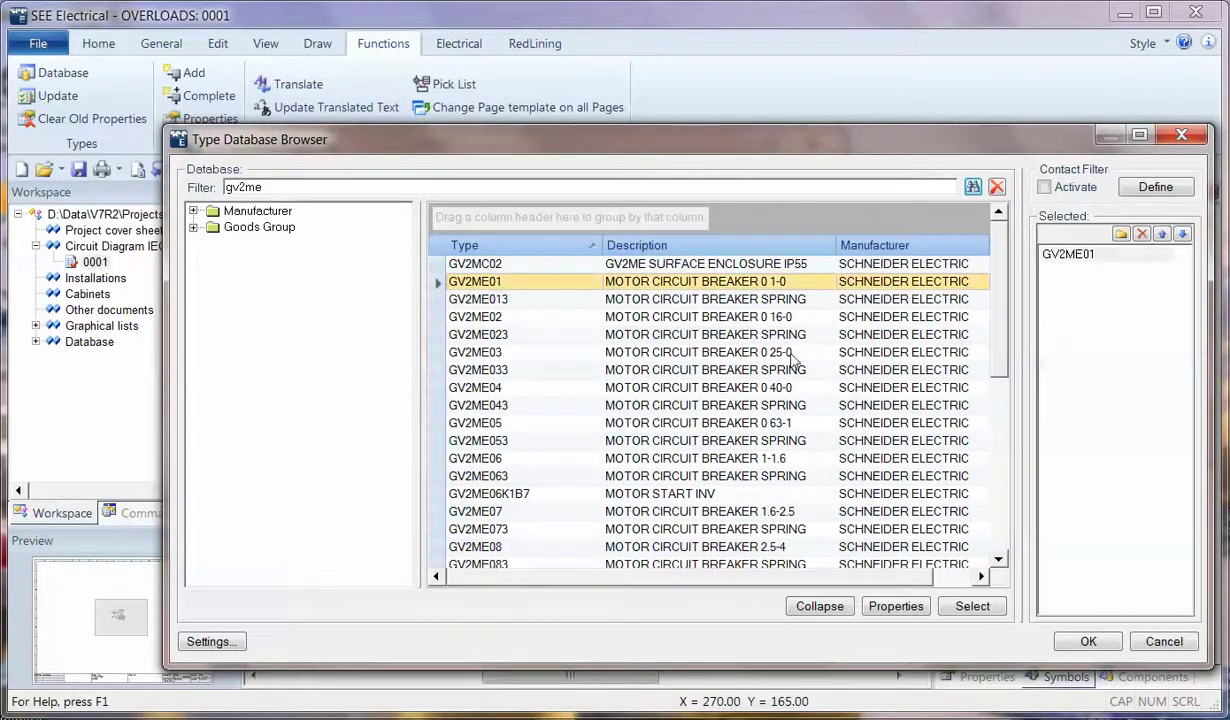
click(1088, 641)
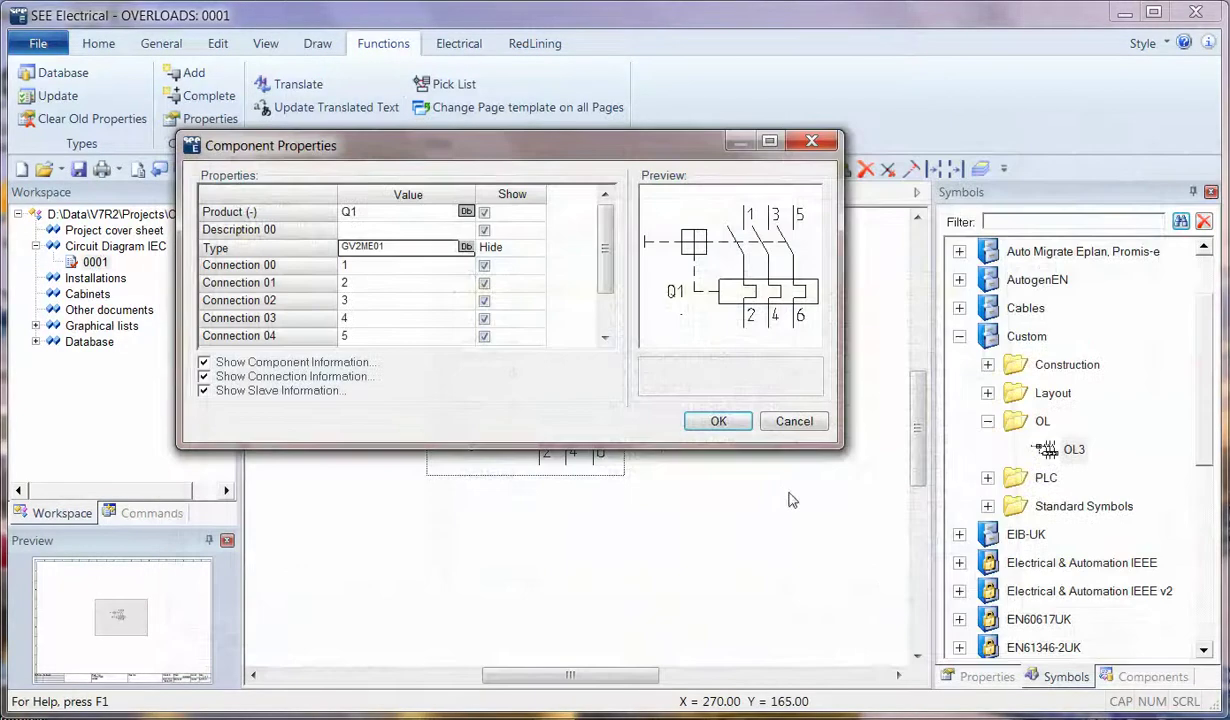
click(718, 421)
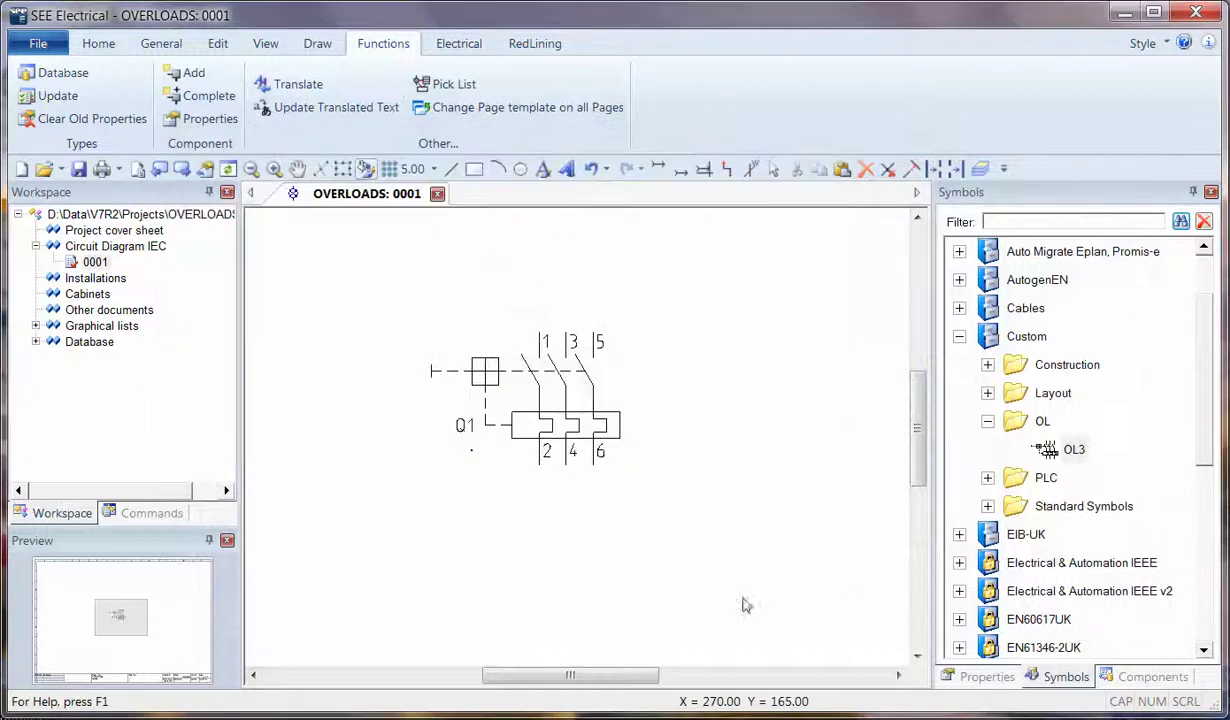
click(1150, 677)
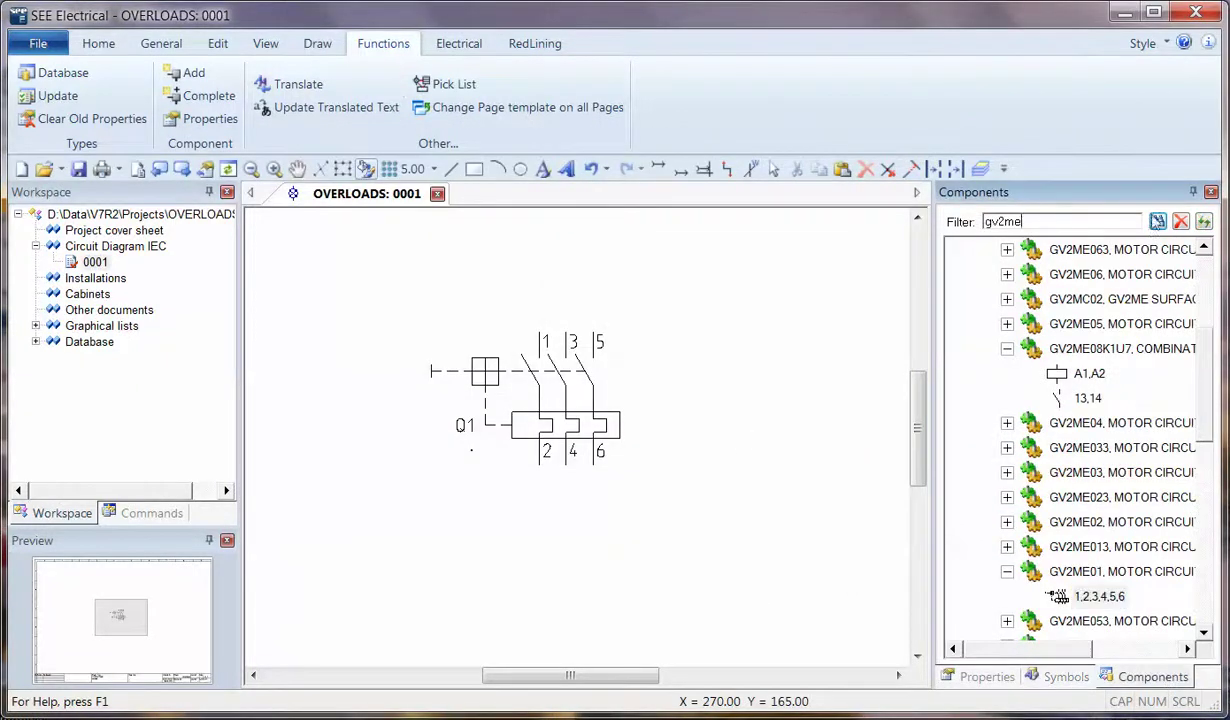
Step: Place a GV2ME01 overload symbol Q2 below and right of Q1, then open its properties
click(1158, 221)
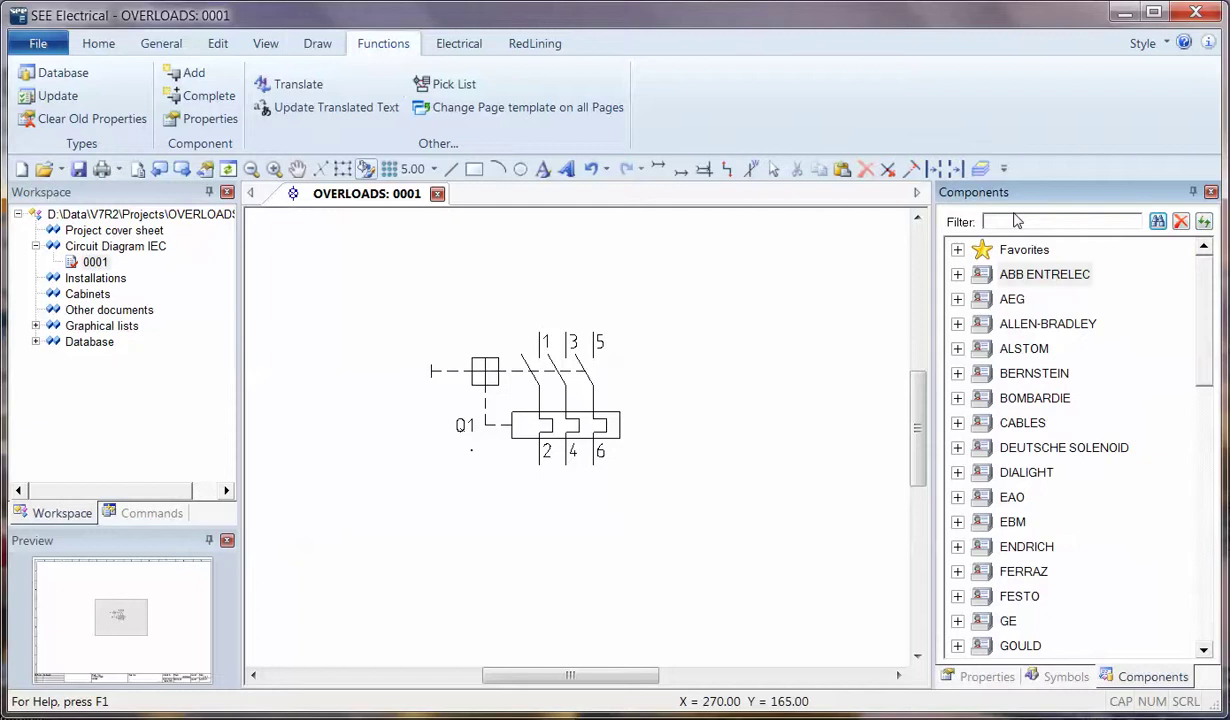
text(gv2me01)
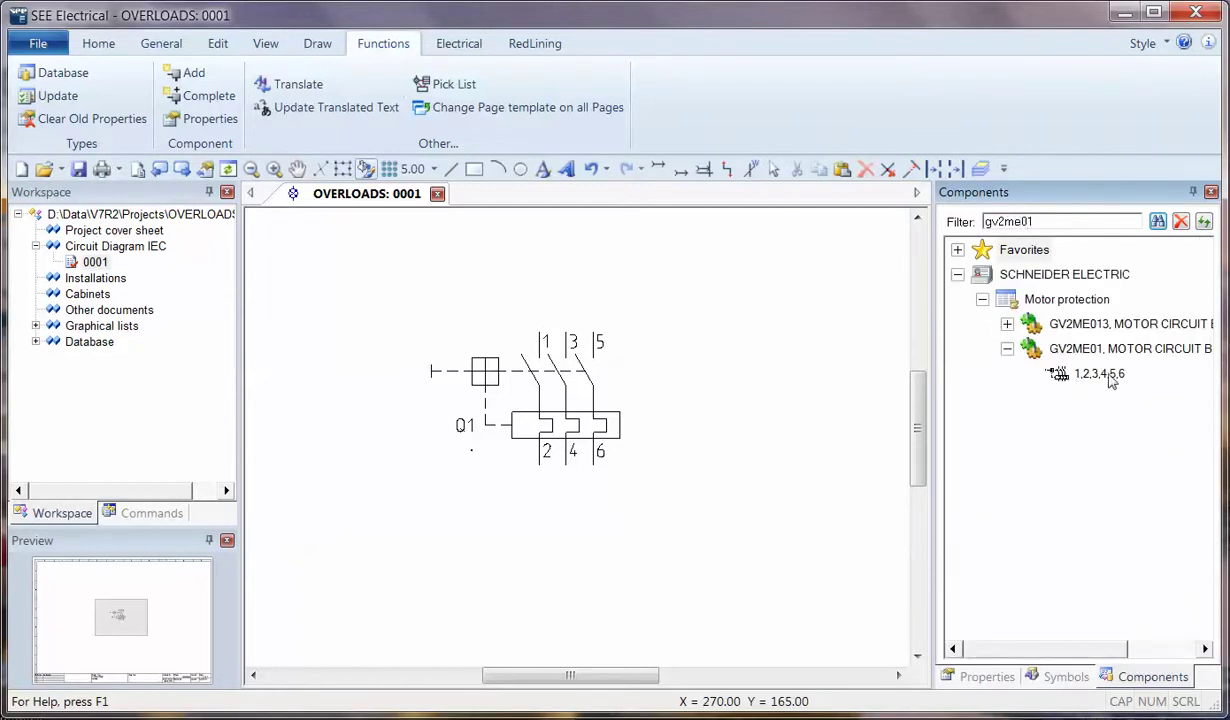
click(1100, 374)
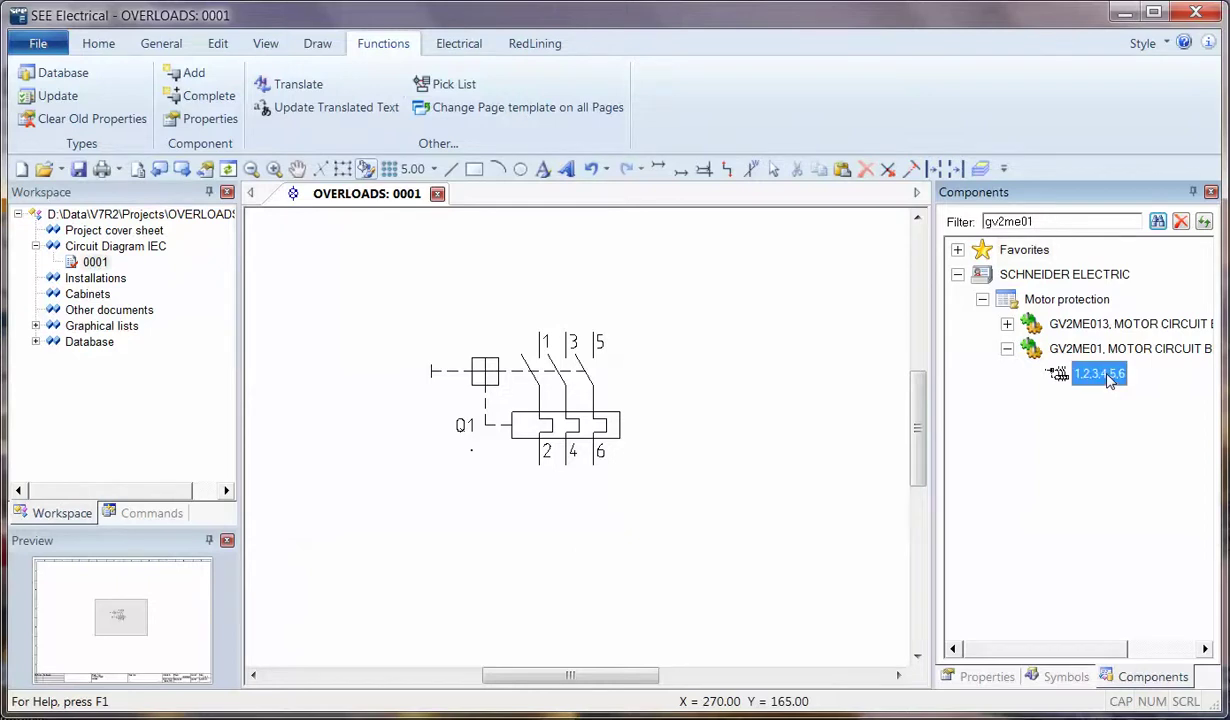
click(754, 465)
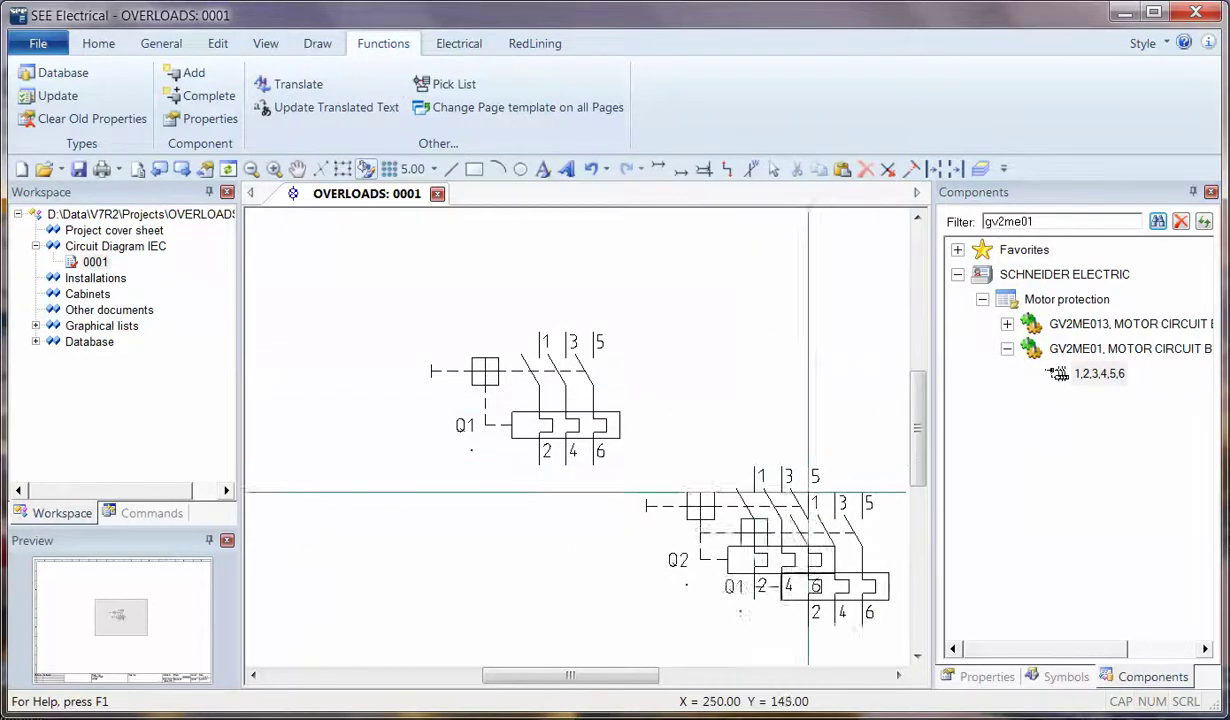
key(Escape)
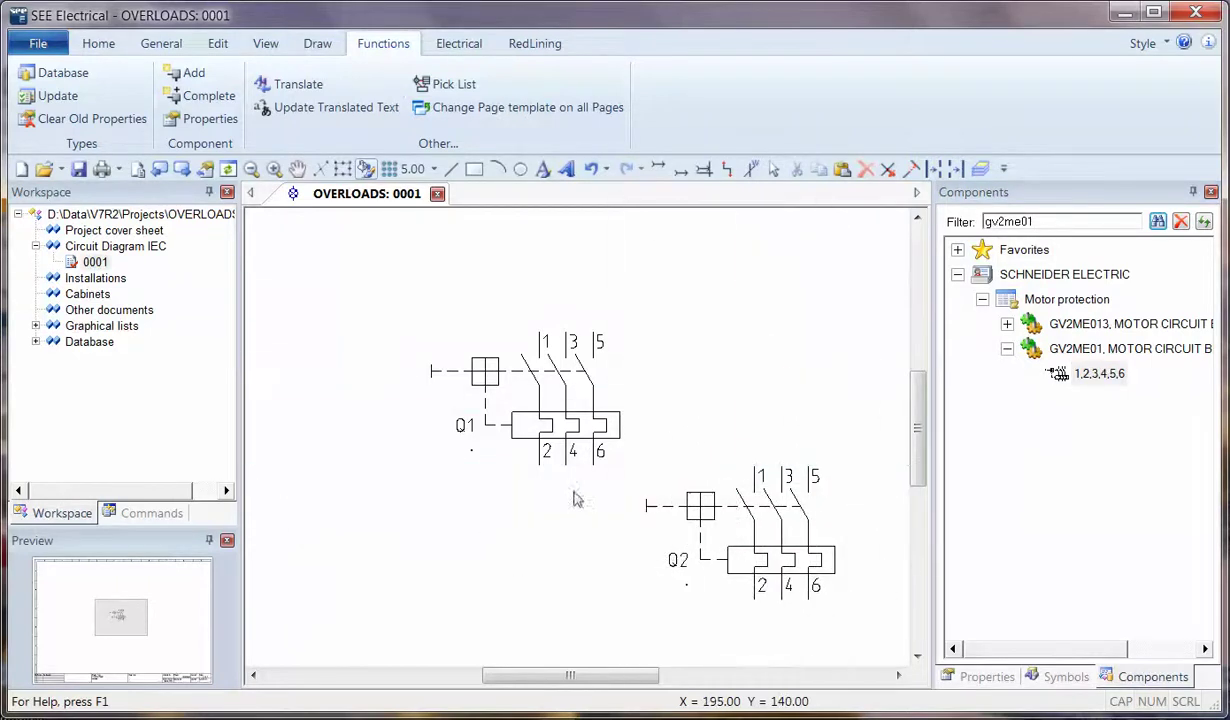
double_click(712, 529)
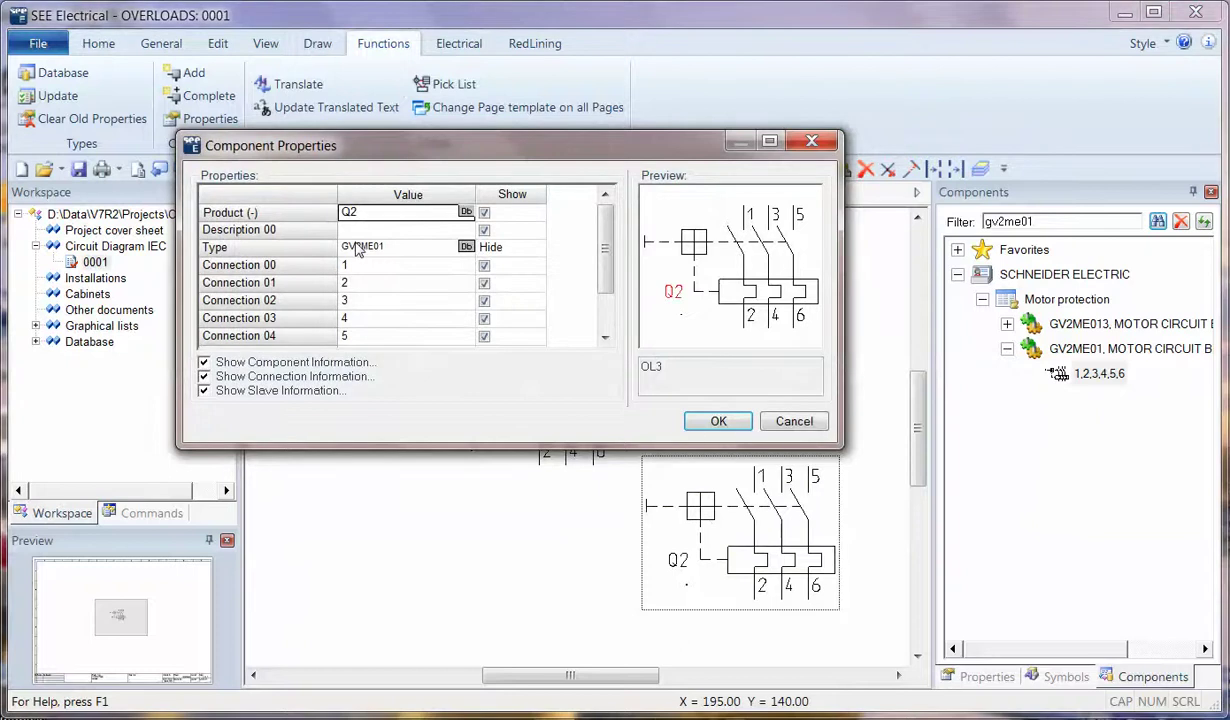
Step: Add GVAE11 auxiliary contacts to Q2's types alongside GV2ME01 and accept the properties
click(466, 247)
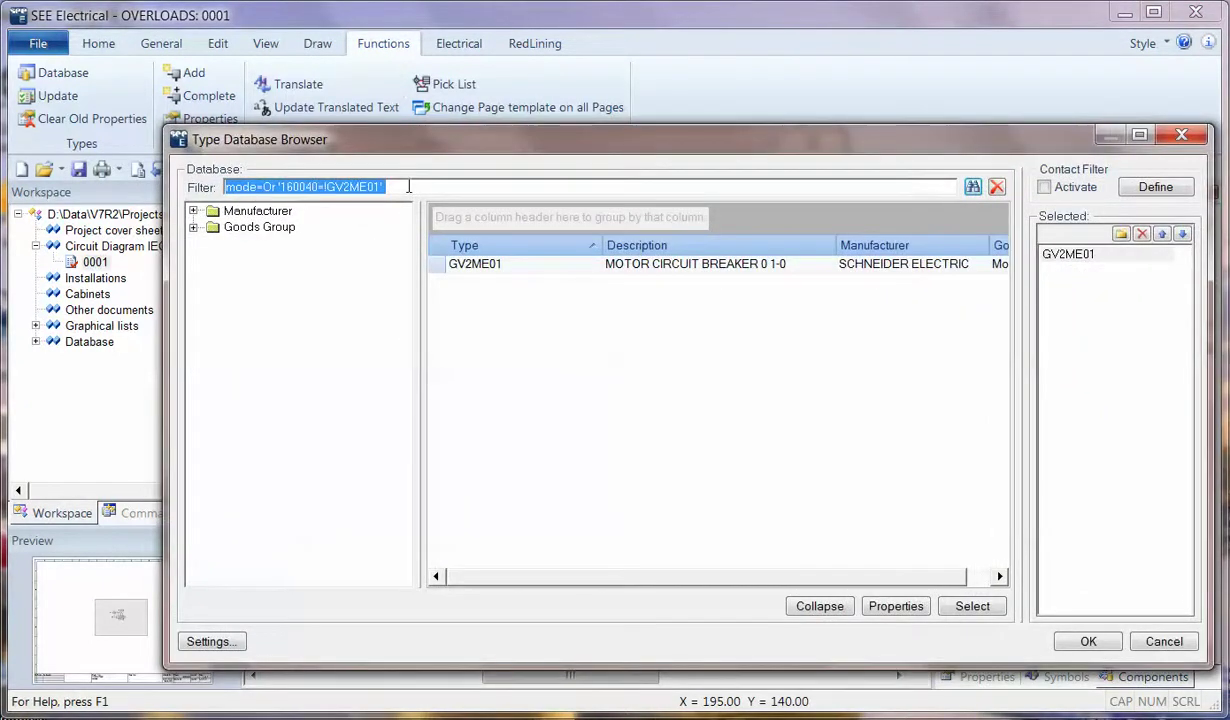
text(gvae)
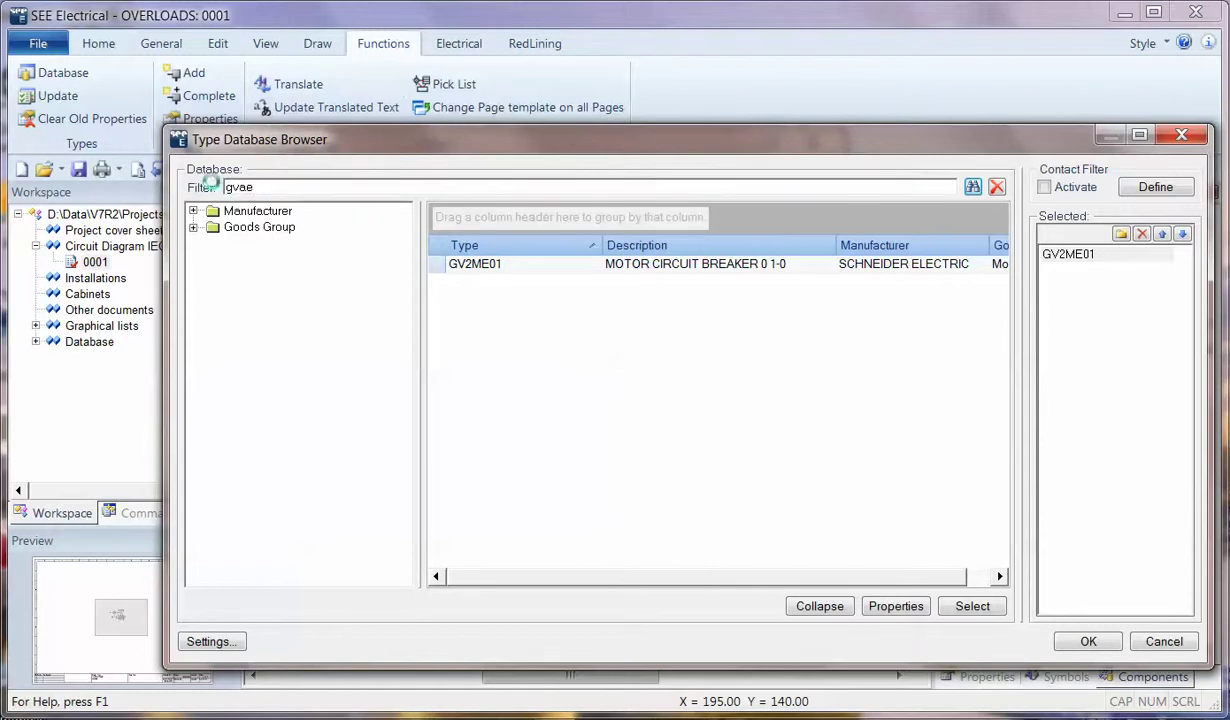
double_click(518, 283)
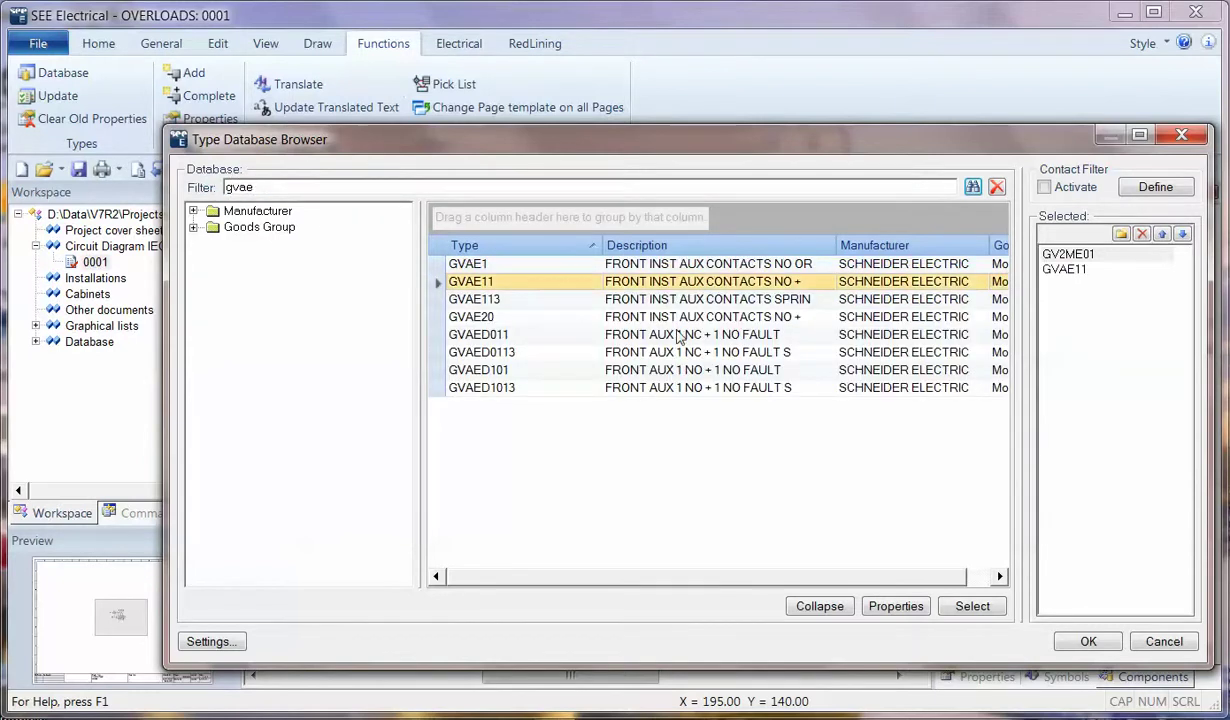
click(1087, 643)
click(716, 420)
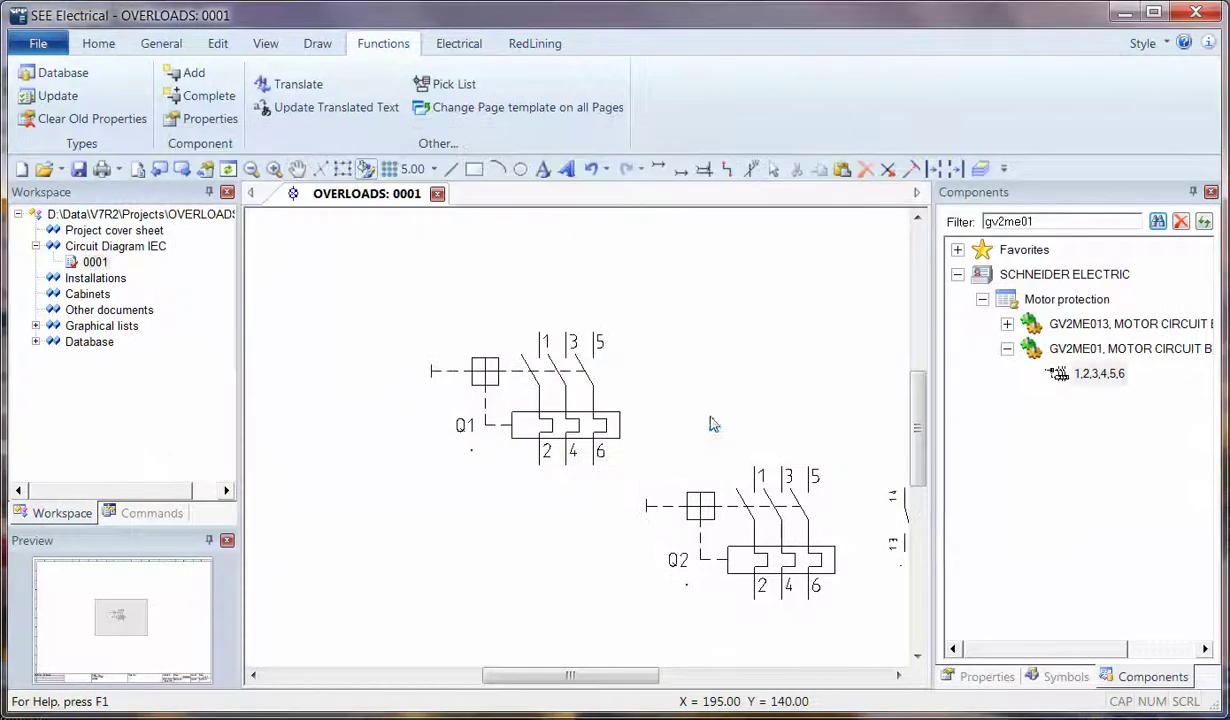
drag(590, 675, 635, 675)
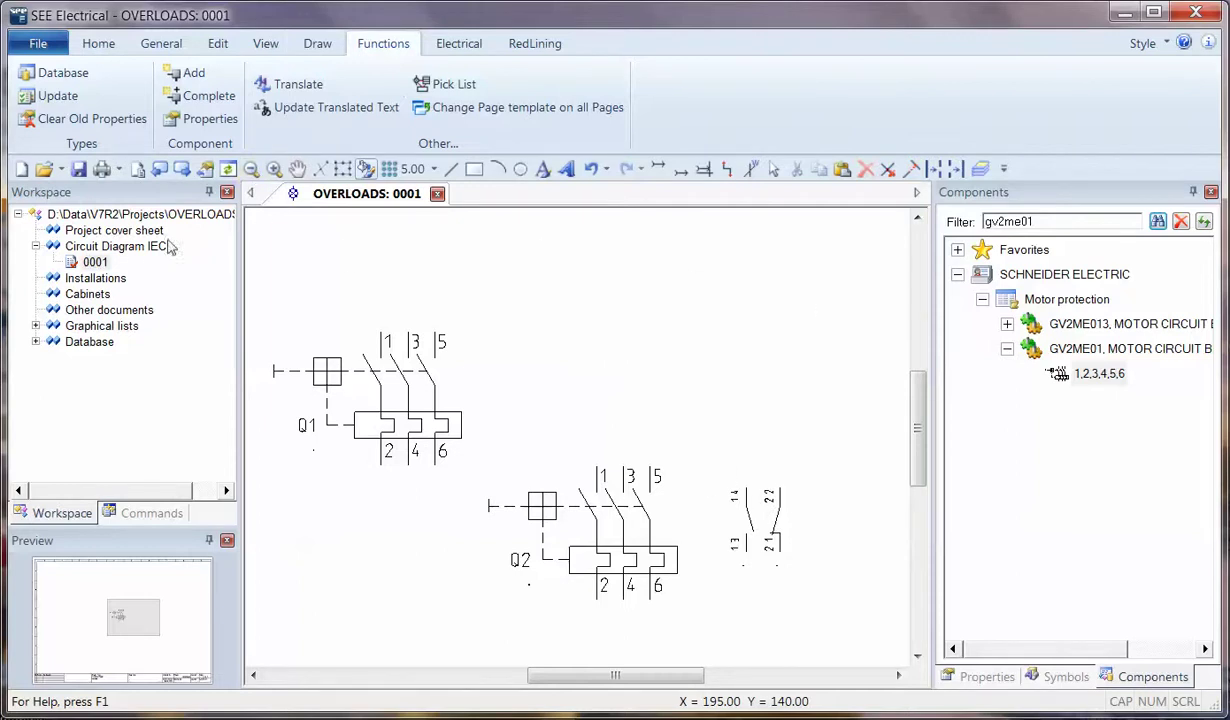
Step: Add a new page 0002 to the Circuit Diagram IEC
right_click(128, 246)
click(188, 253)
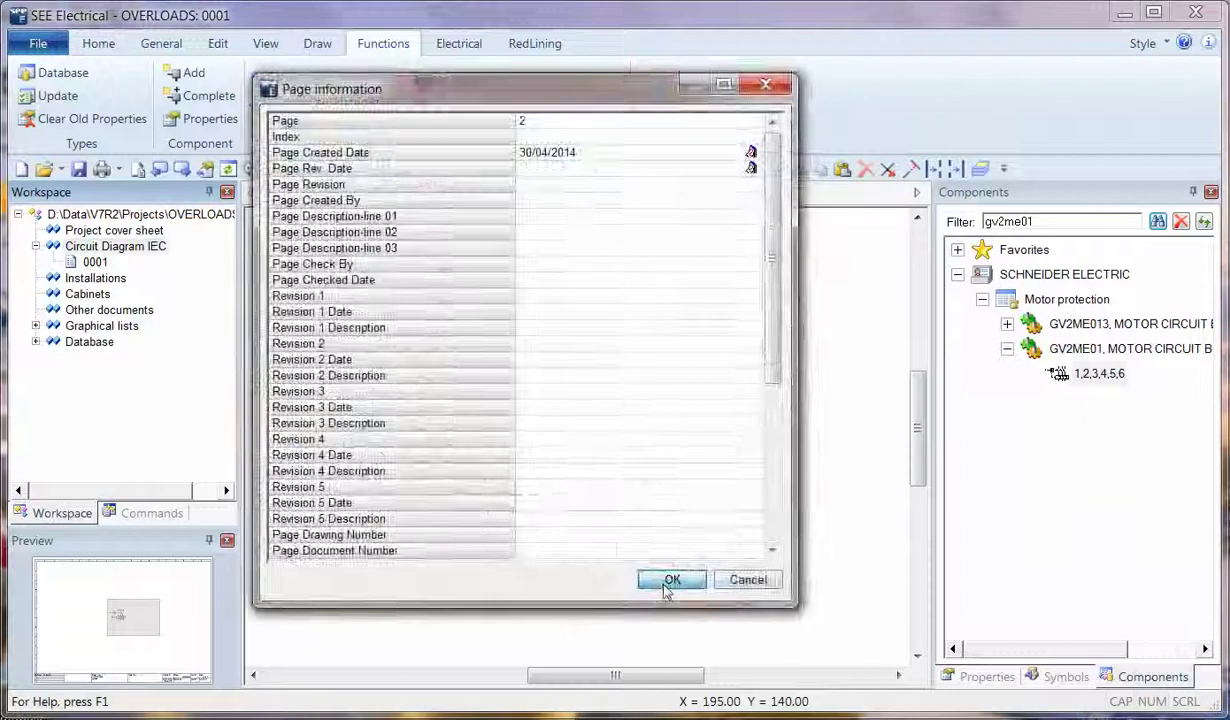
click(669, 574)
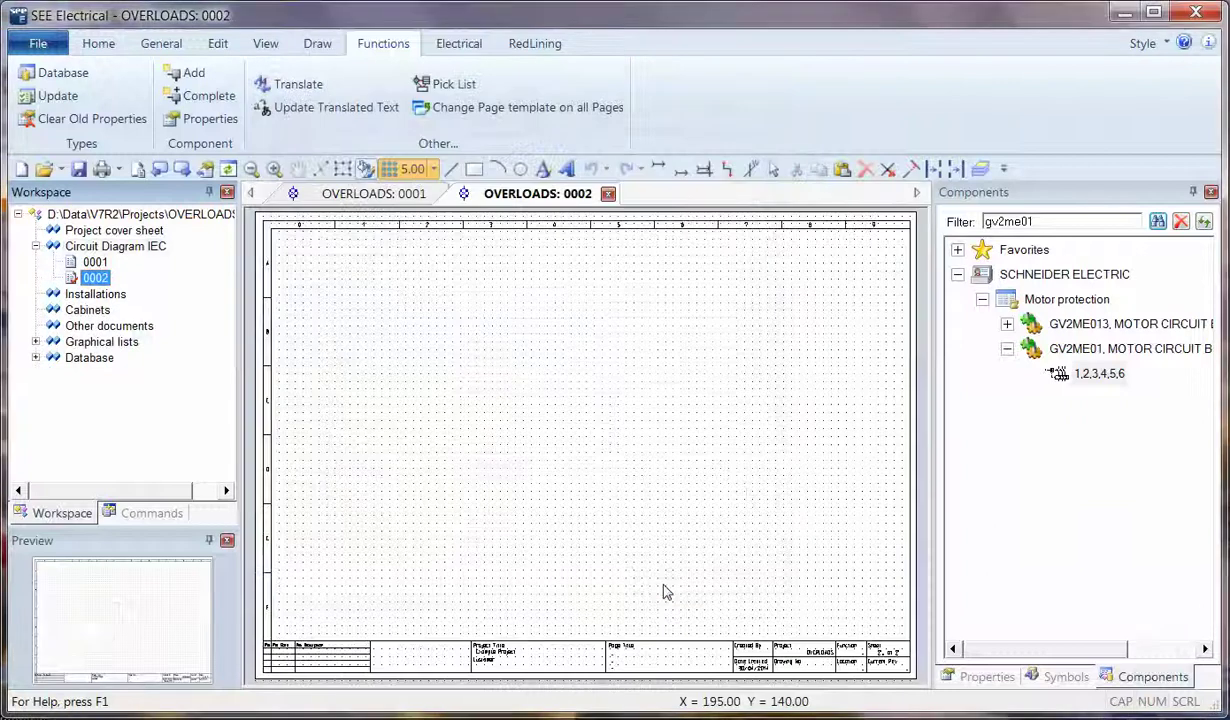
Step: Place Q2's 13/14 and 21/22 auxiliary contacts on page 0002, then return to page 0001
click(220, 103)
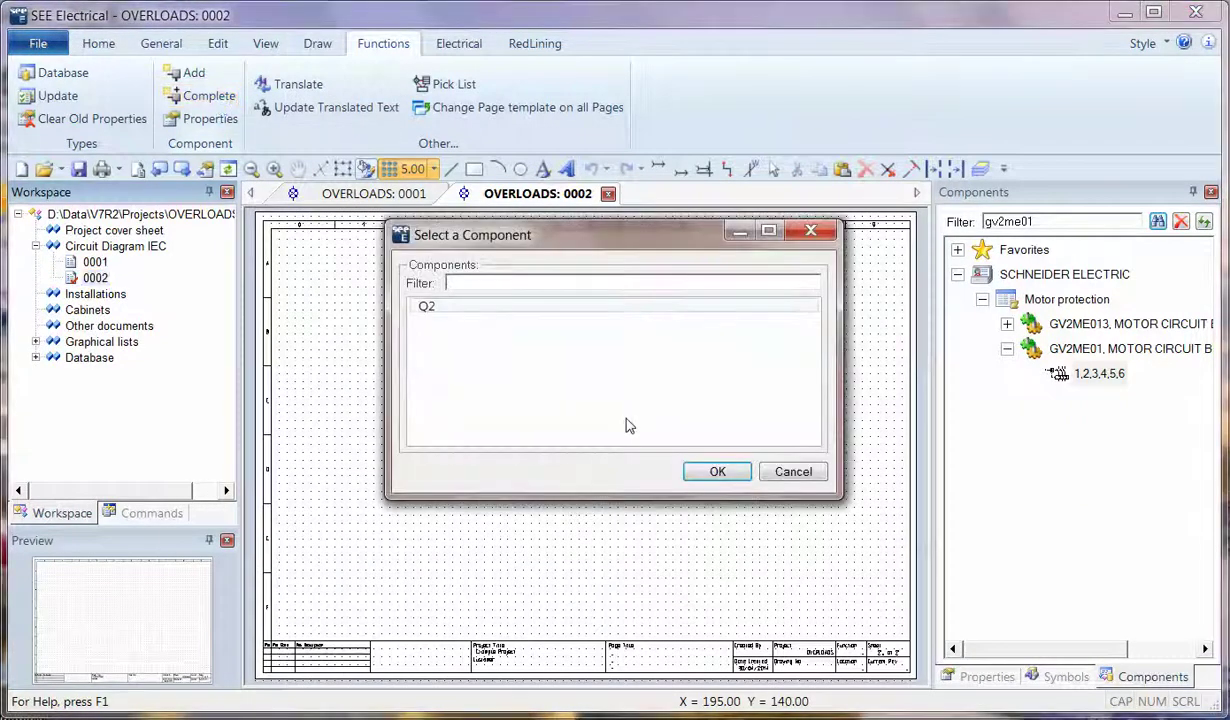
double_click(445, 310)
click(482, 237)
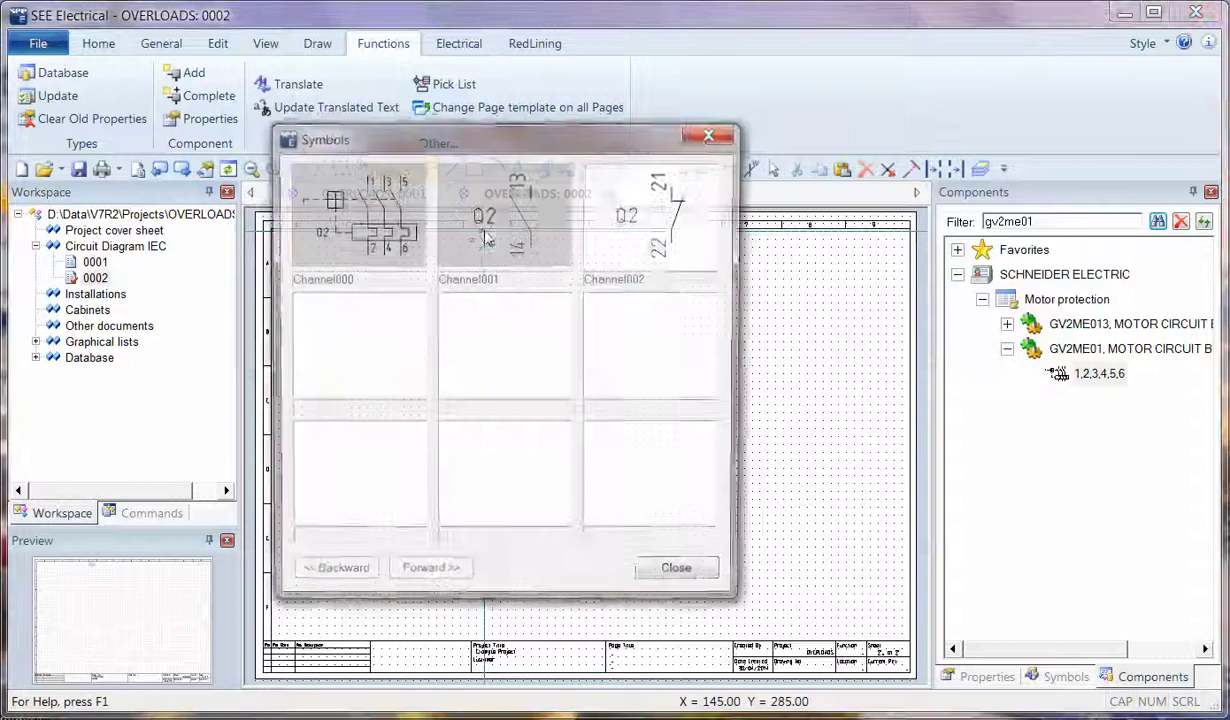
click(478, 240)
click(650, 220)
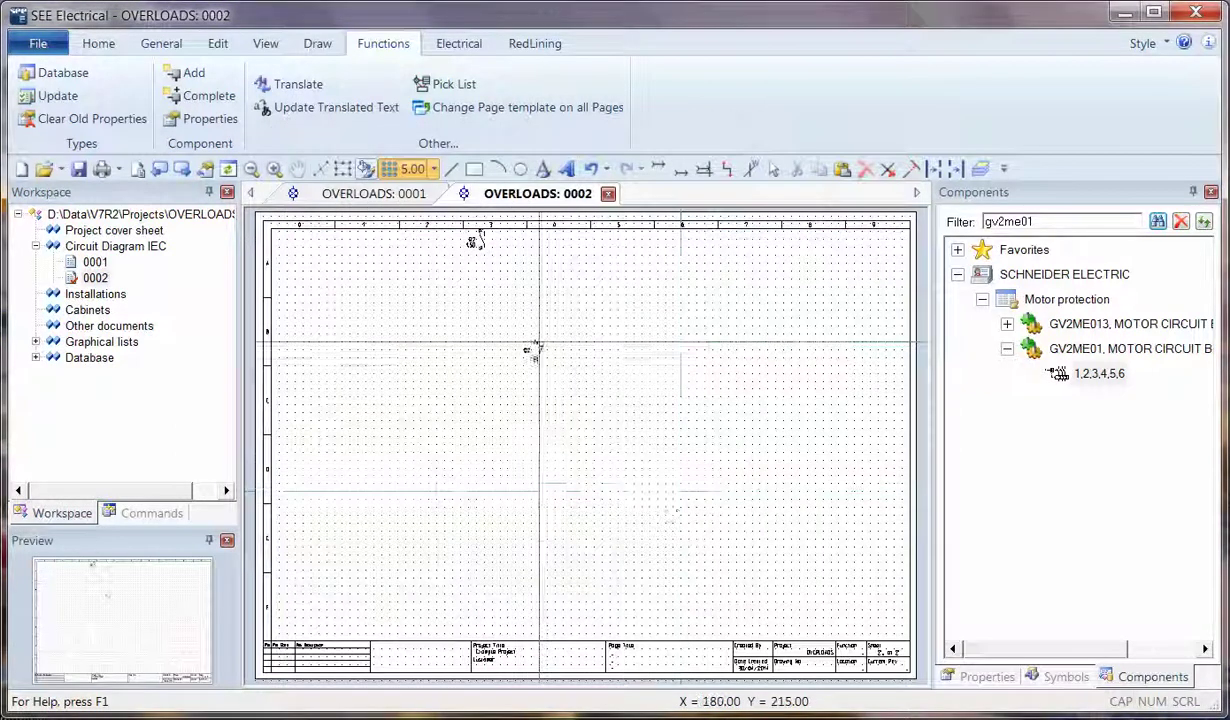
click(535, 350)
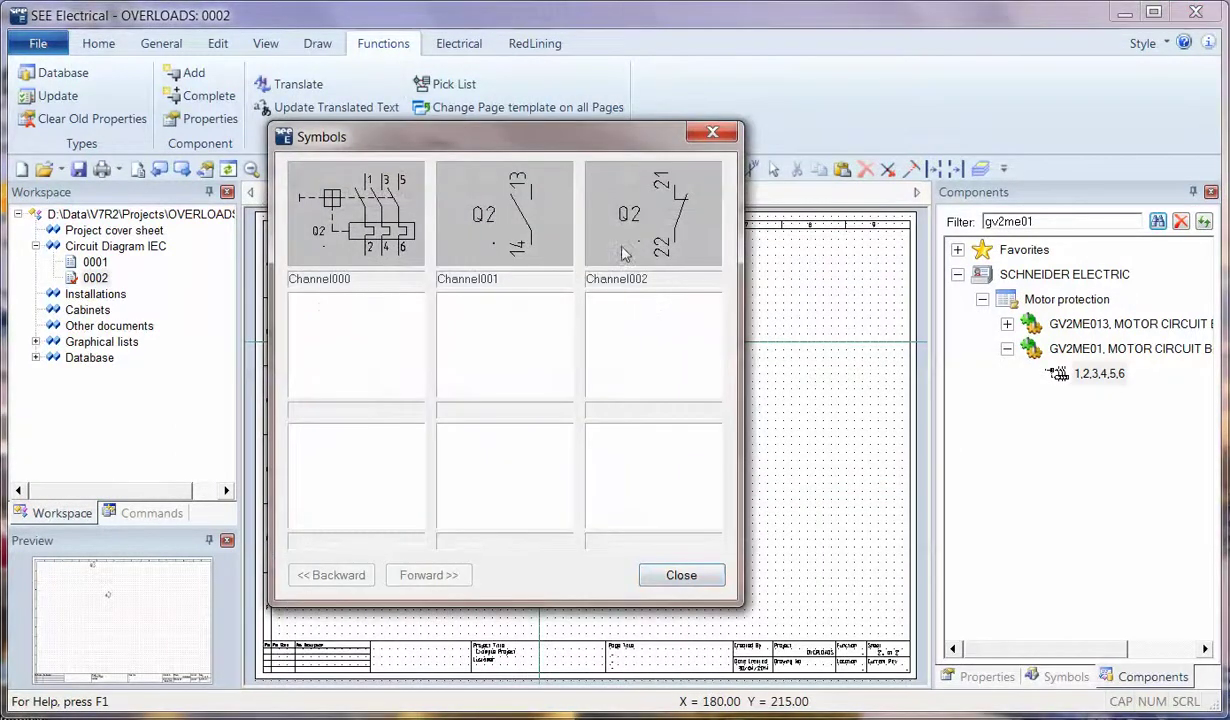
click(666, 575)
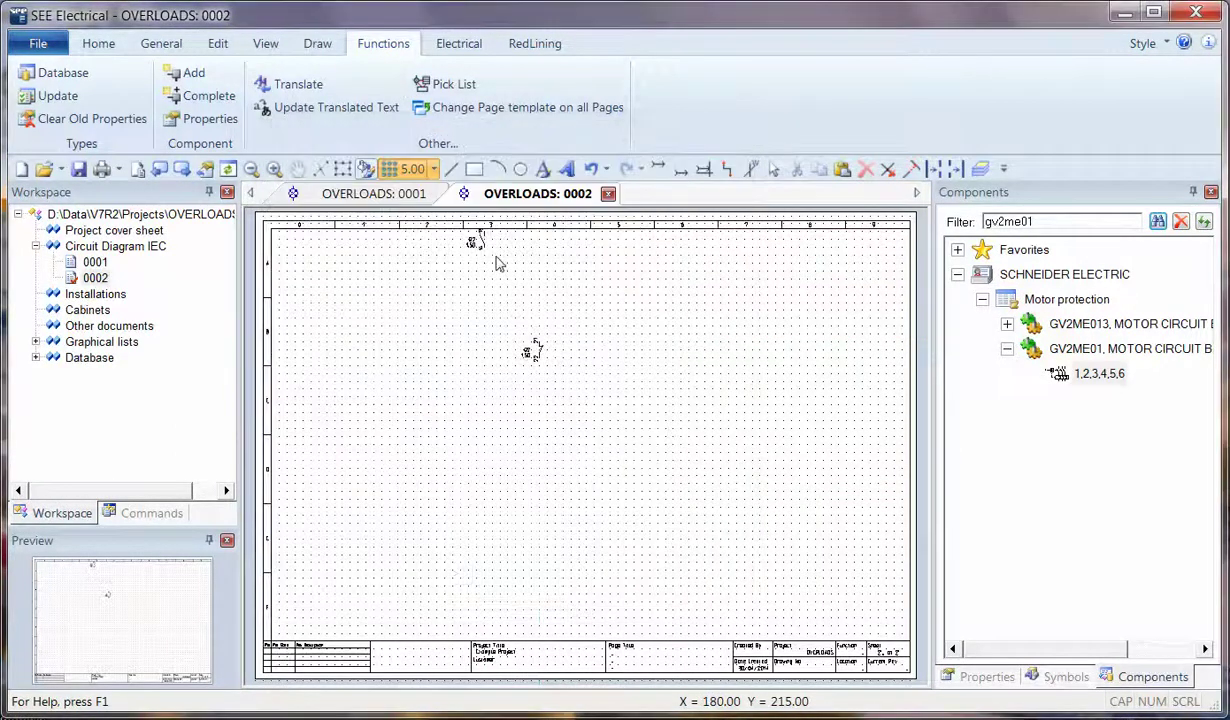
click(417, 302)
scroll(417, 302, up, 1)
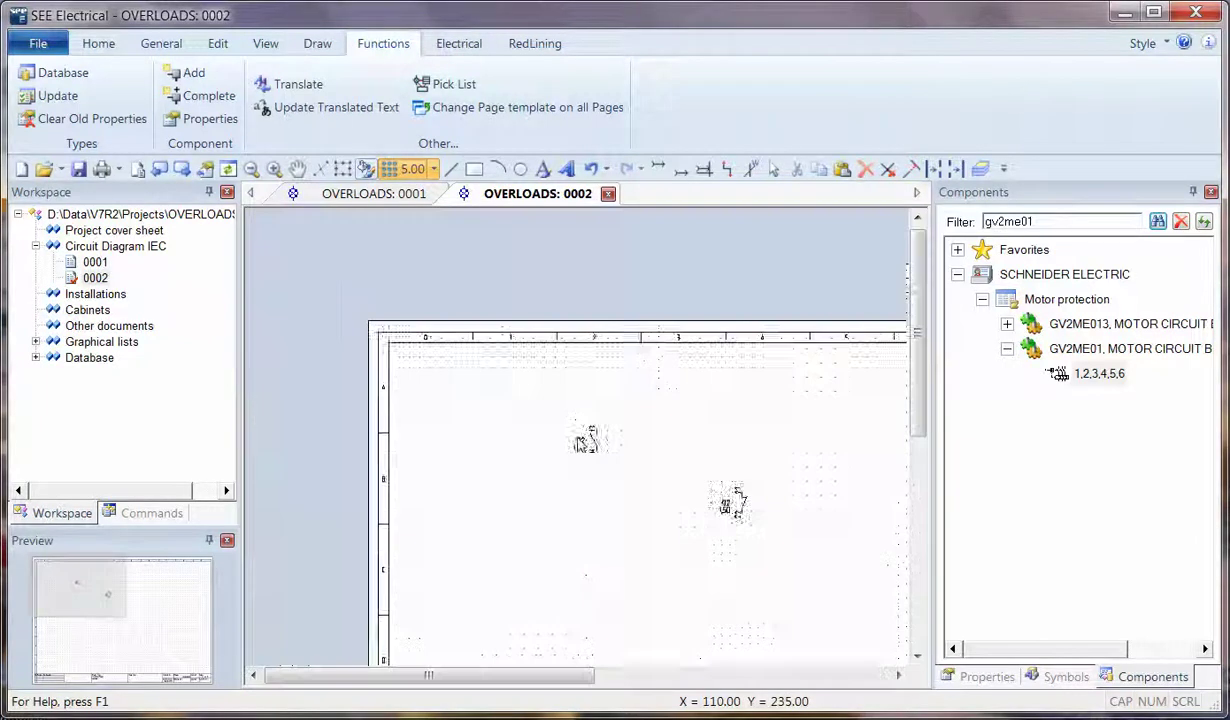
scroll(580, 444, up, 1)
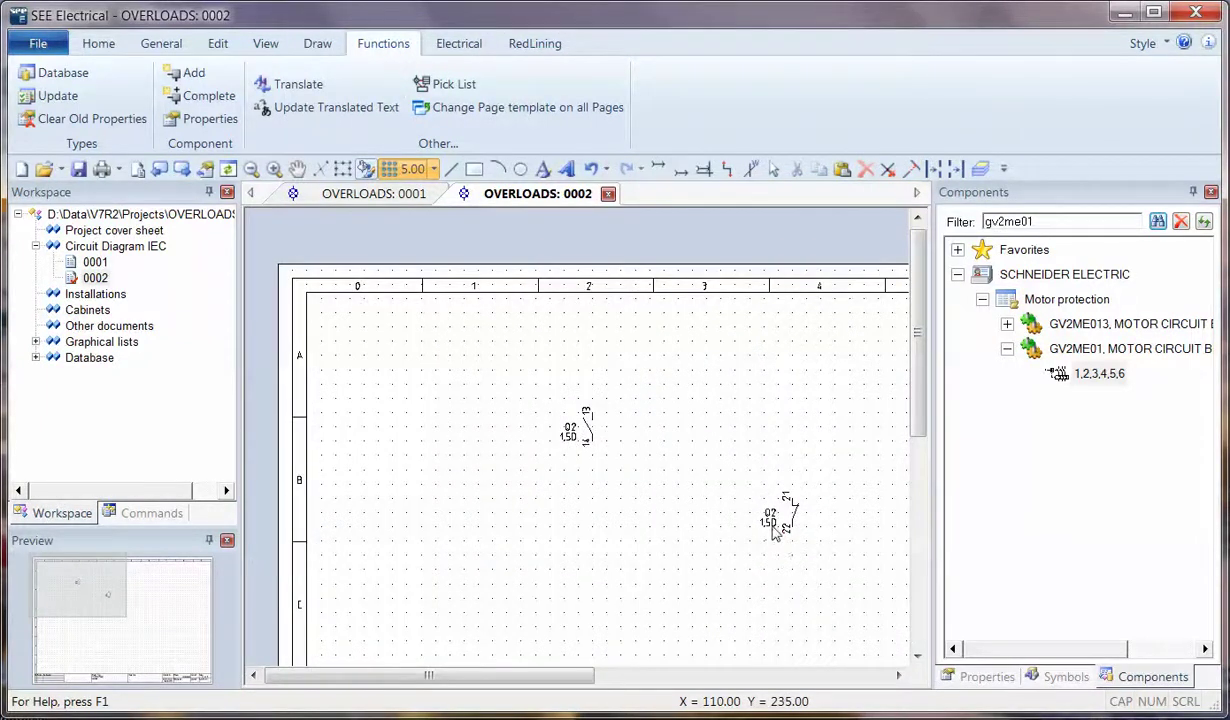
key(ctrl+Tab)
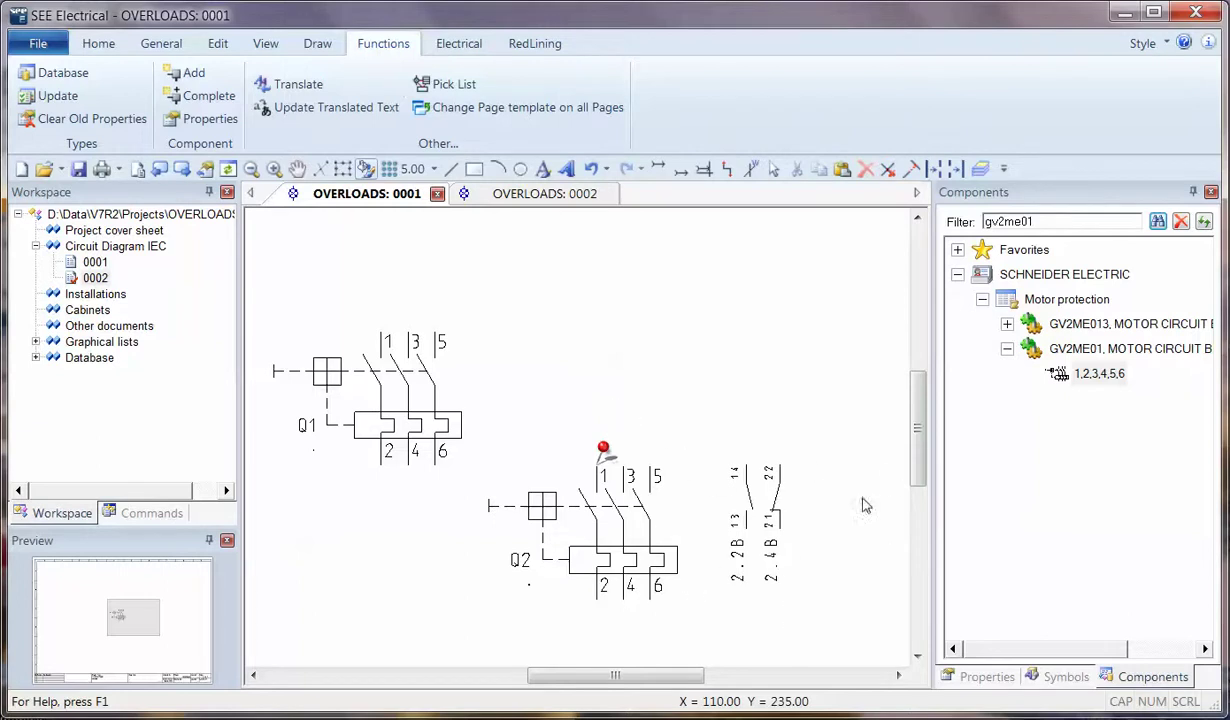
Step: Find the GVAE11 type in the database and open its channel definitions (13/14 NO, 21/22 NC)
click(64, 80)
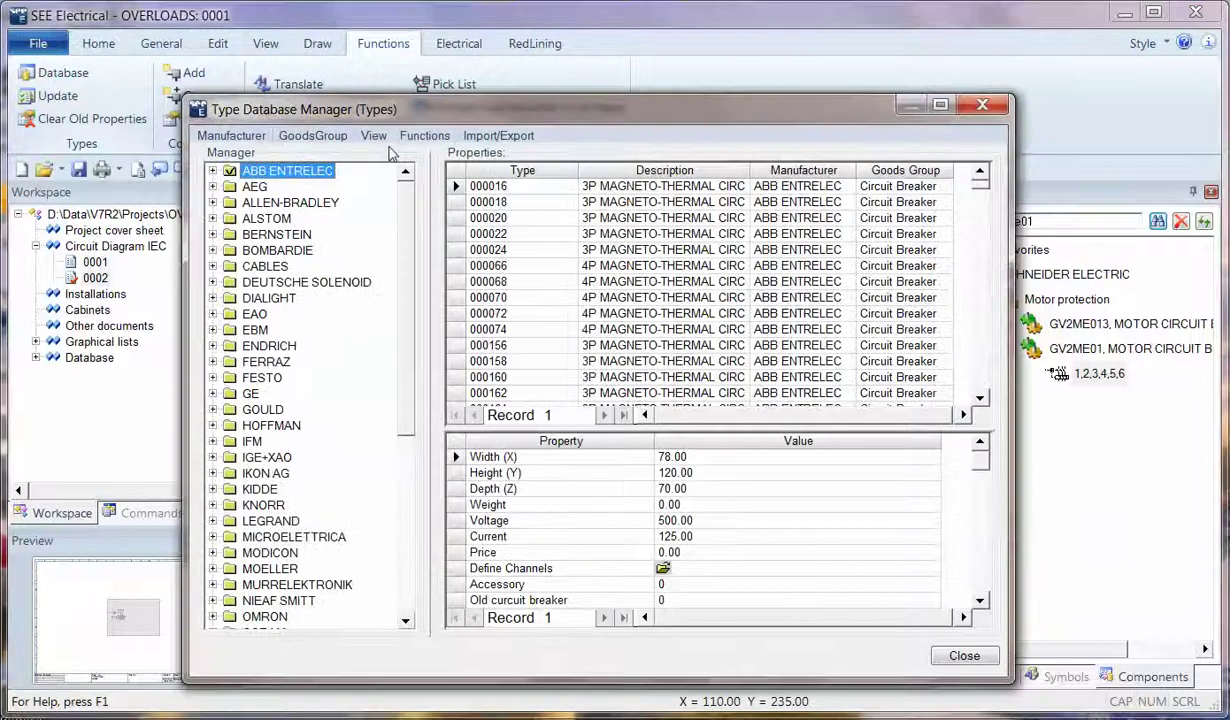
click(424, 135)
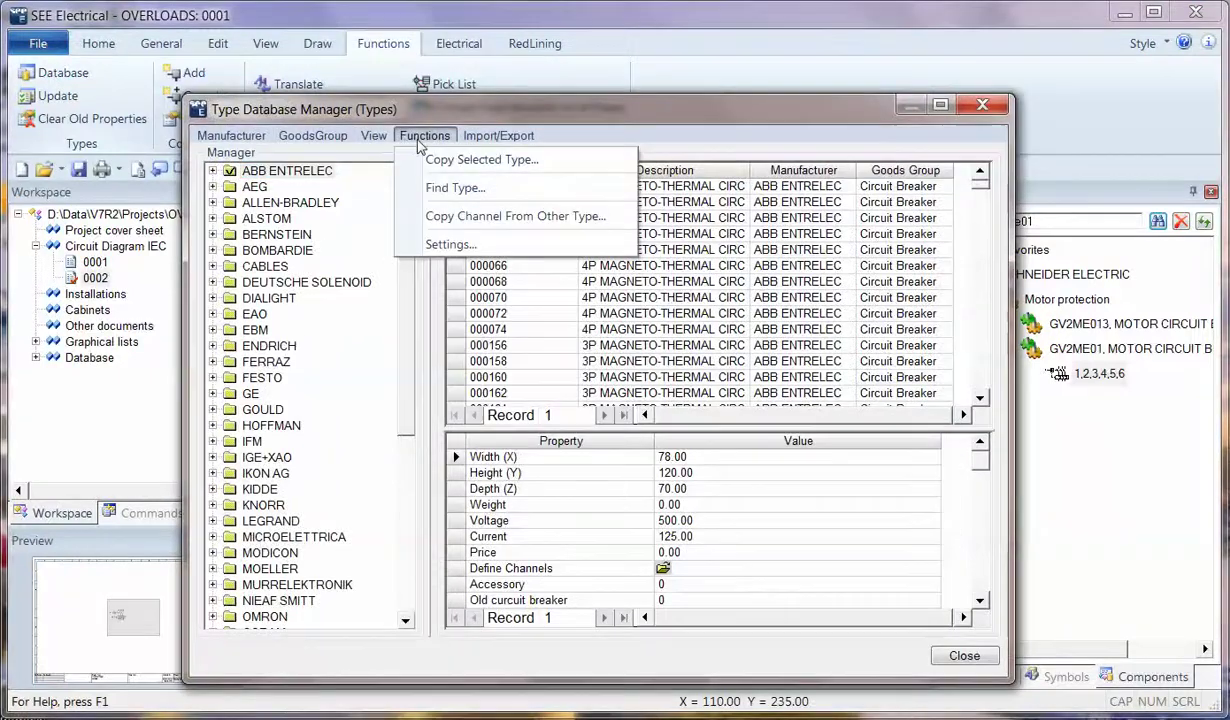
click(440, 189)
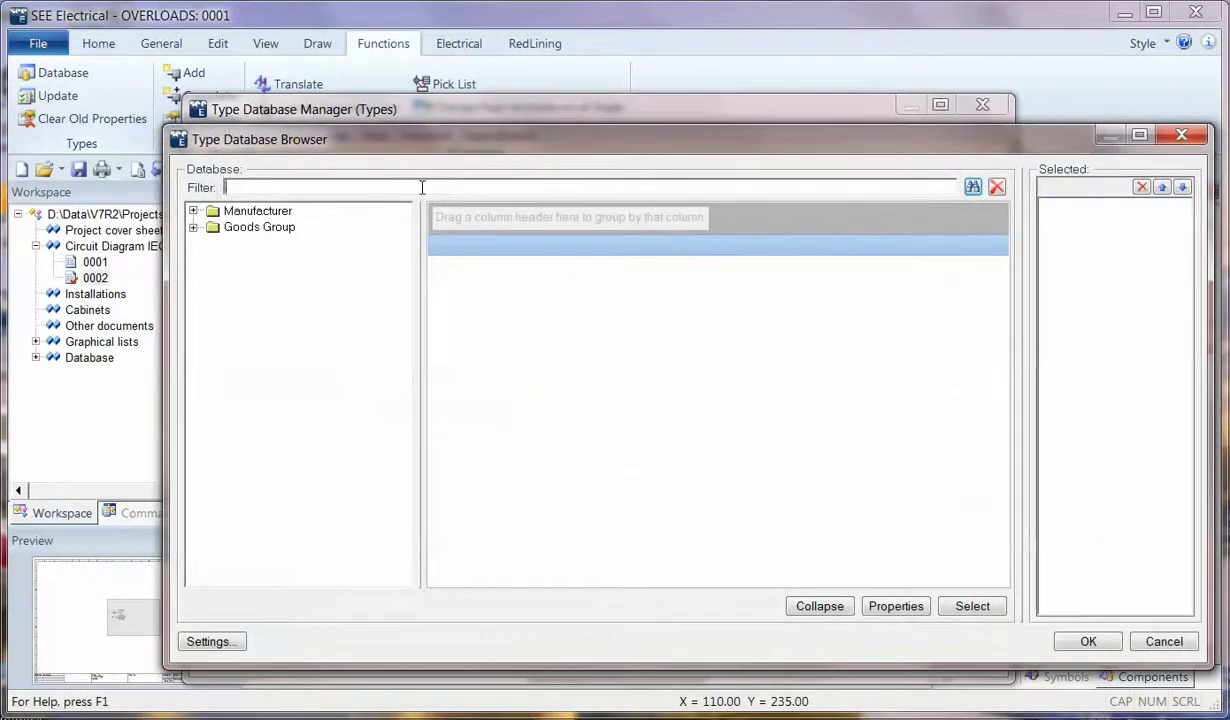
text(gvae11)
double_click(468, 263)
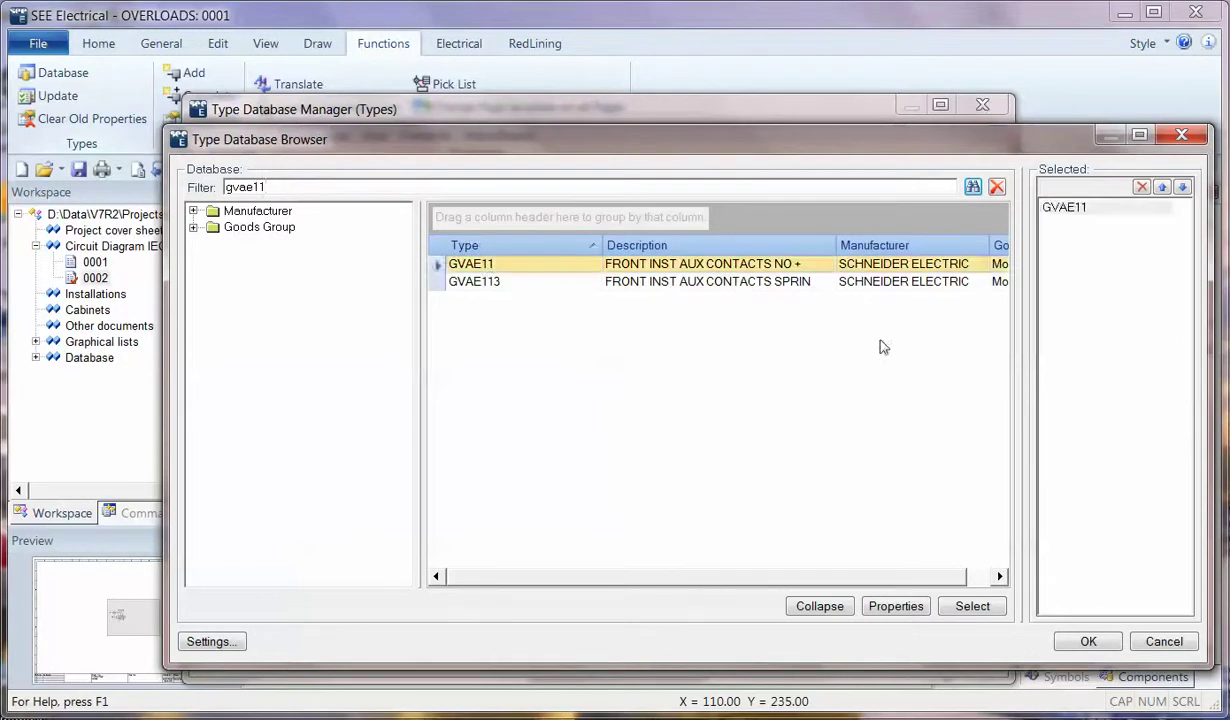
click(1088, 642)
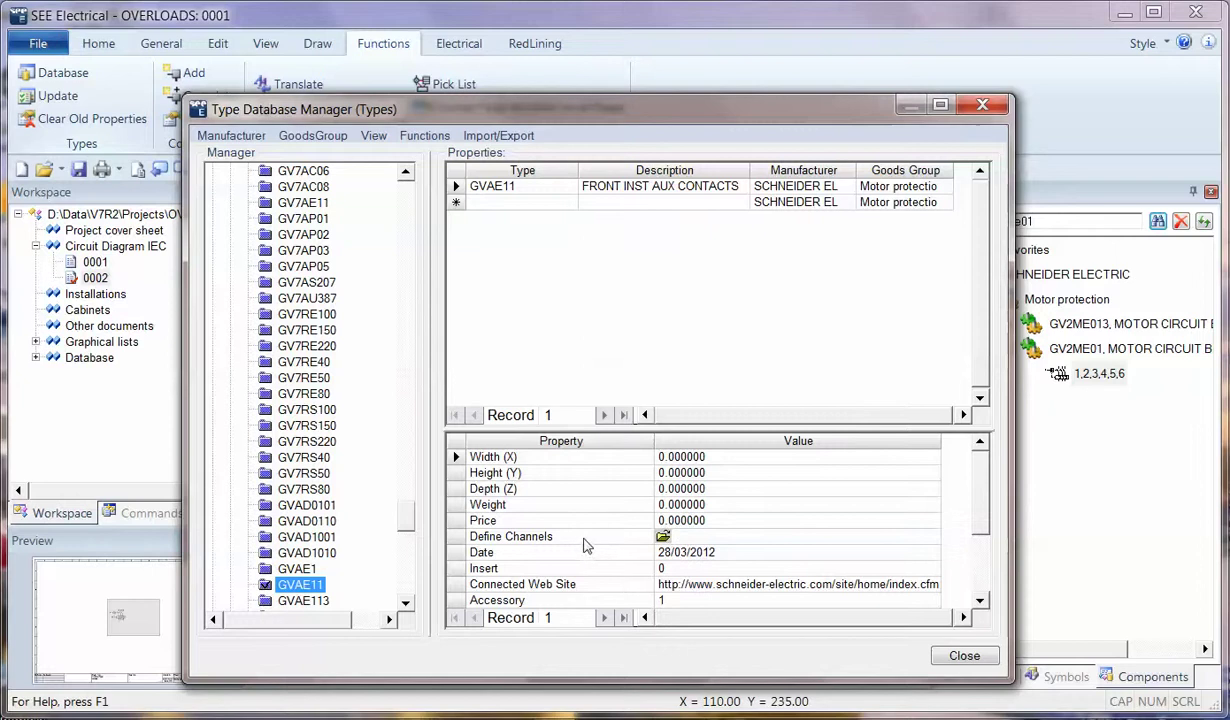
click(663, 537)
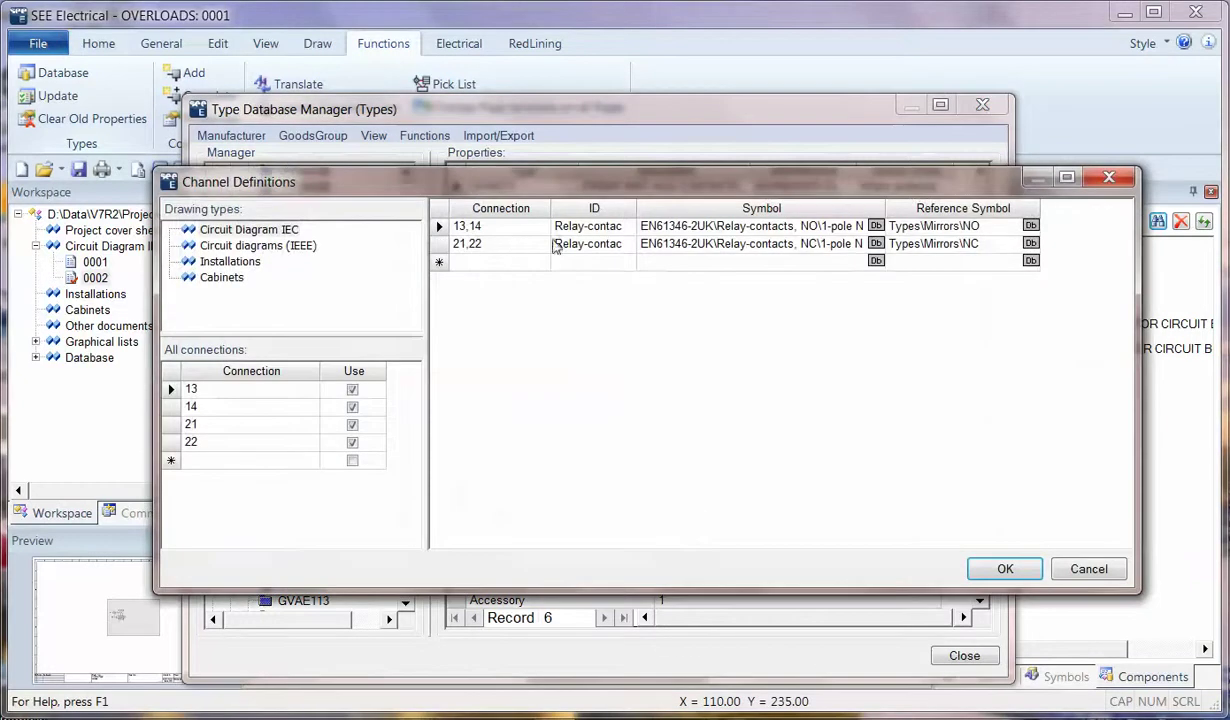